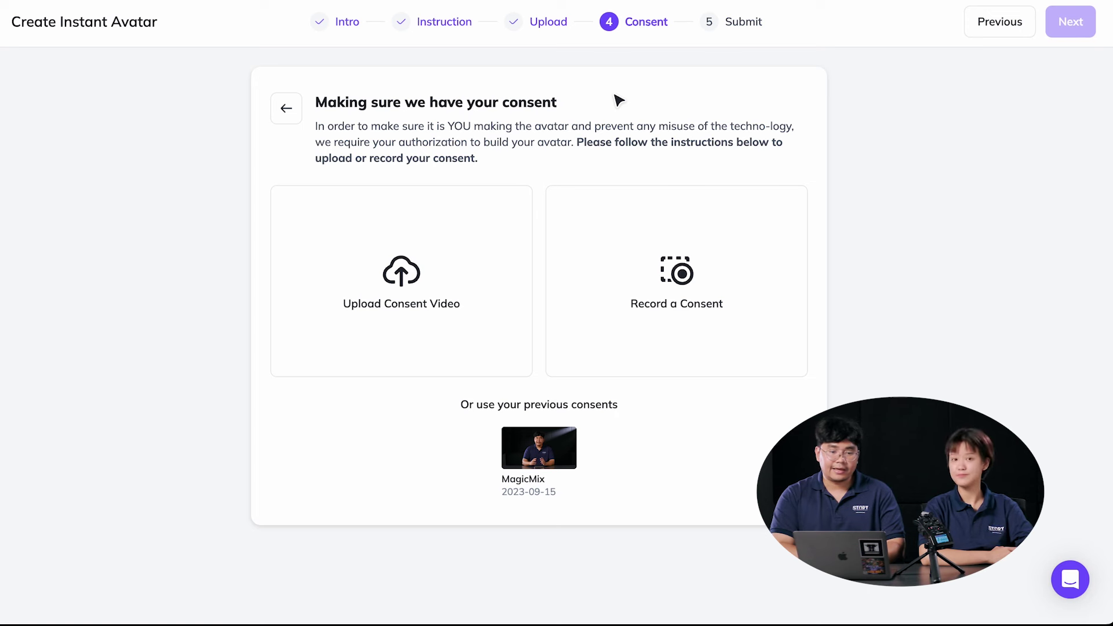
Choose to provide consent by video upload and enter the speaker's name in the English consent script
{"action": "left_click", "coordinate": [413, 291]}
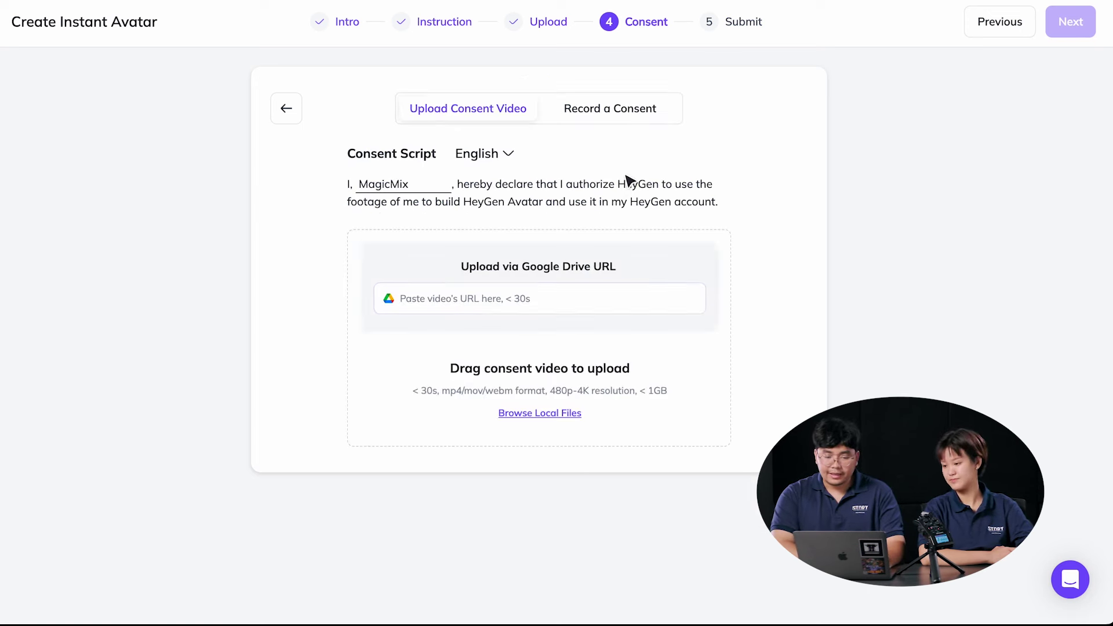
{"action": "double_click", "coordinate": [424, 189]}
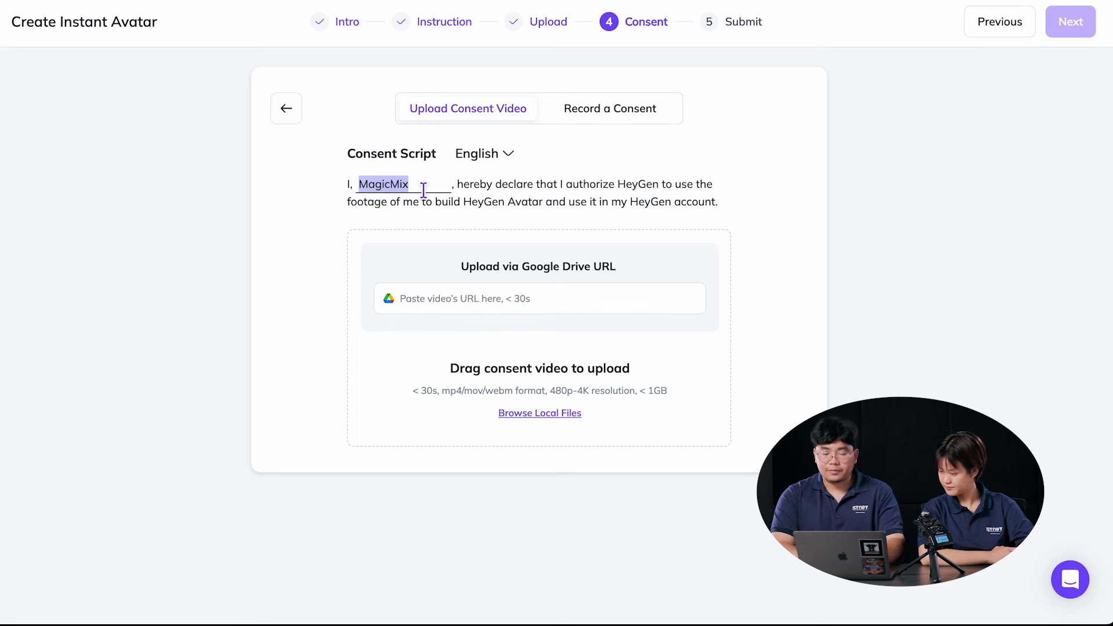
{"action": "type", "text": "Gus"}
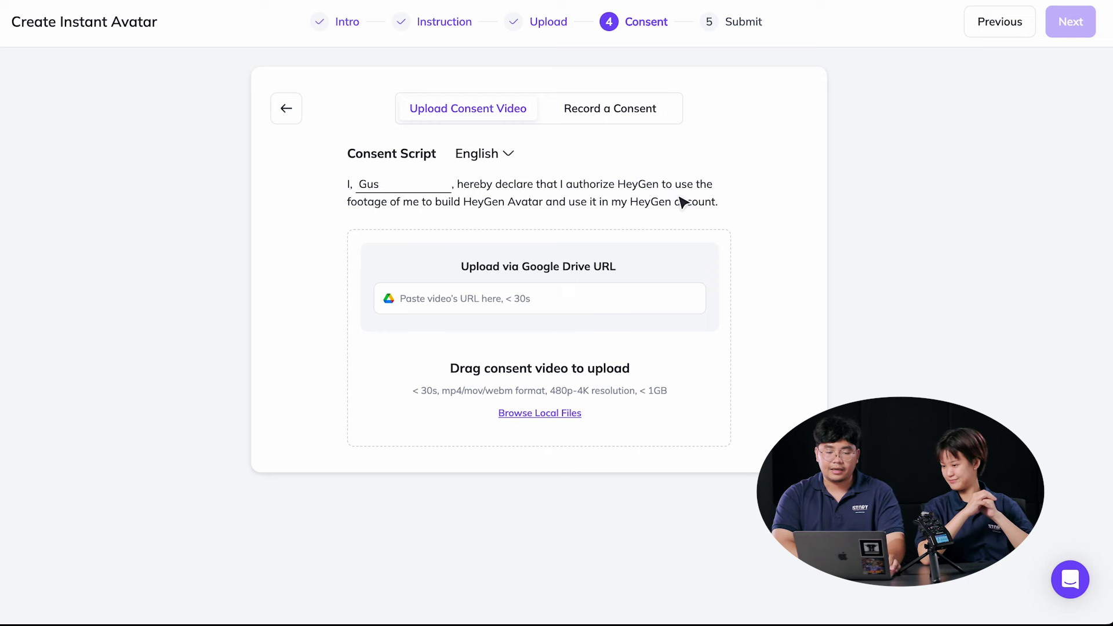
{"action": "left_click_drag", "start_coordinate": [729, 204], "coordinate": [425, 184]}
{"action": "left_click", "coordinate": [588, 184]}
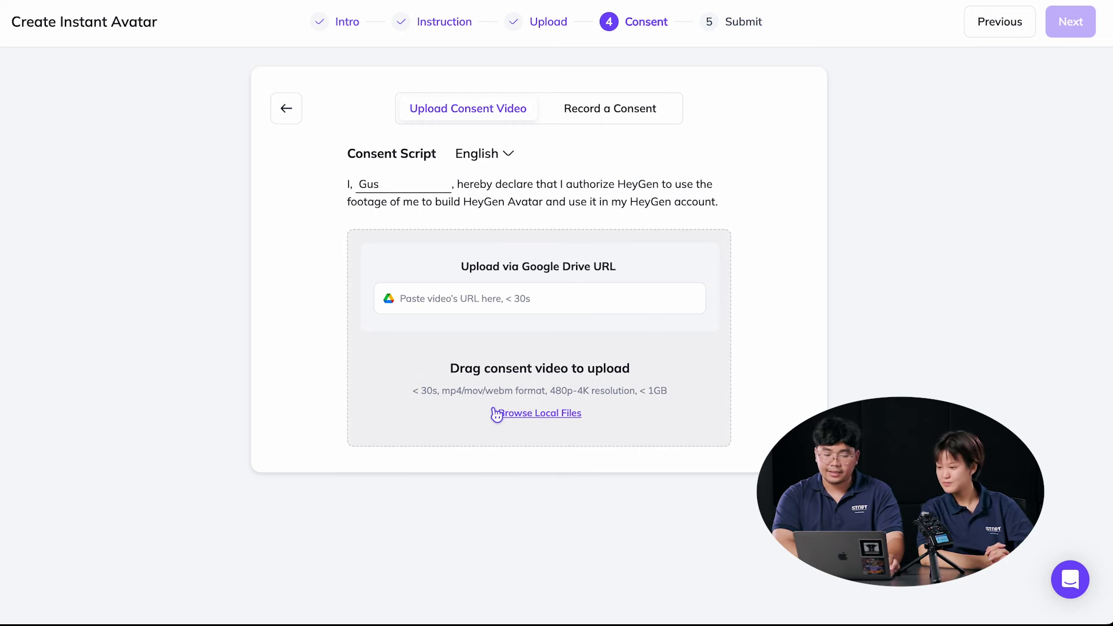
Check AI 02.mp4 in Finder's Downloads folder, then upload the consent video from local files and approve it
{"action": "left_click", "coordinate": [464, 299]}
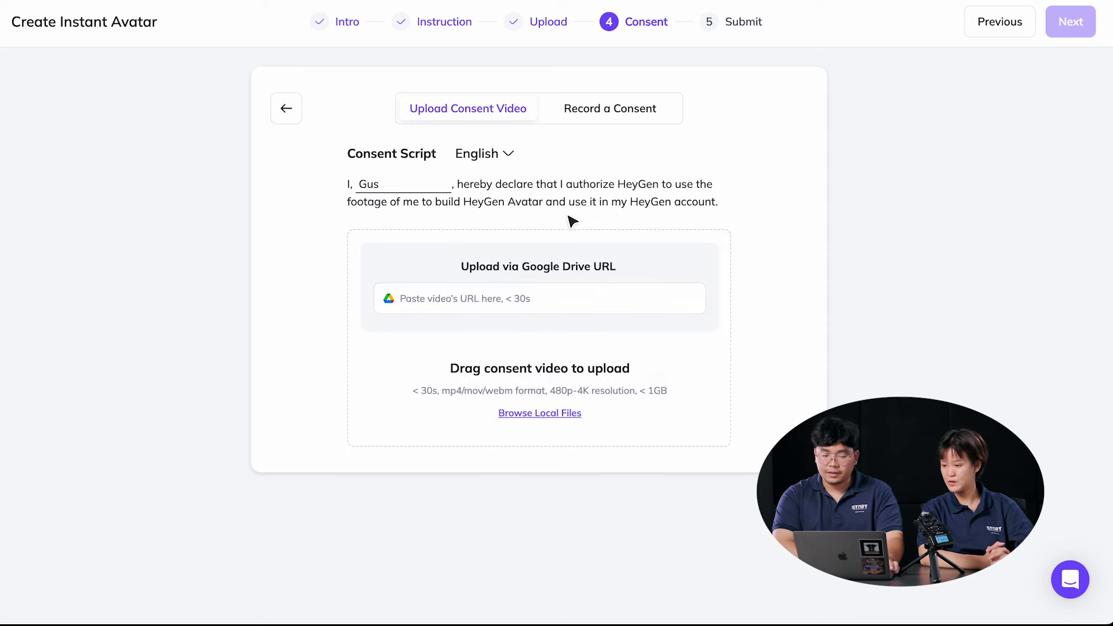
{"action": "left_click", "coordinate": [199, 560]}
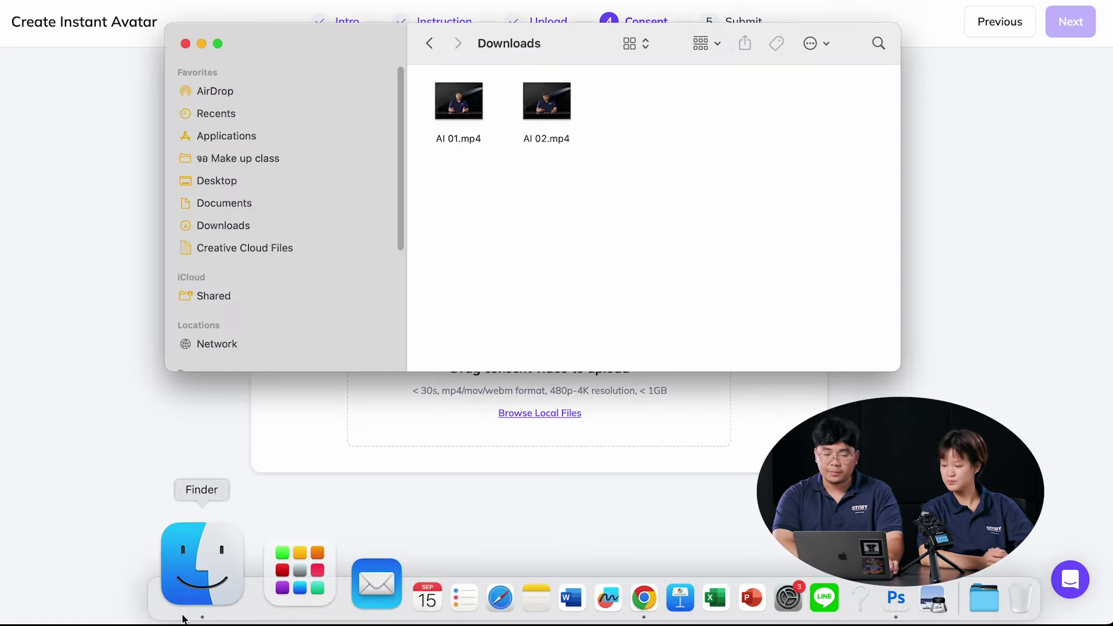
{"action": "double_click", "coordinate": [547, 102]}
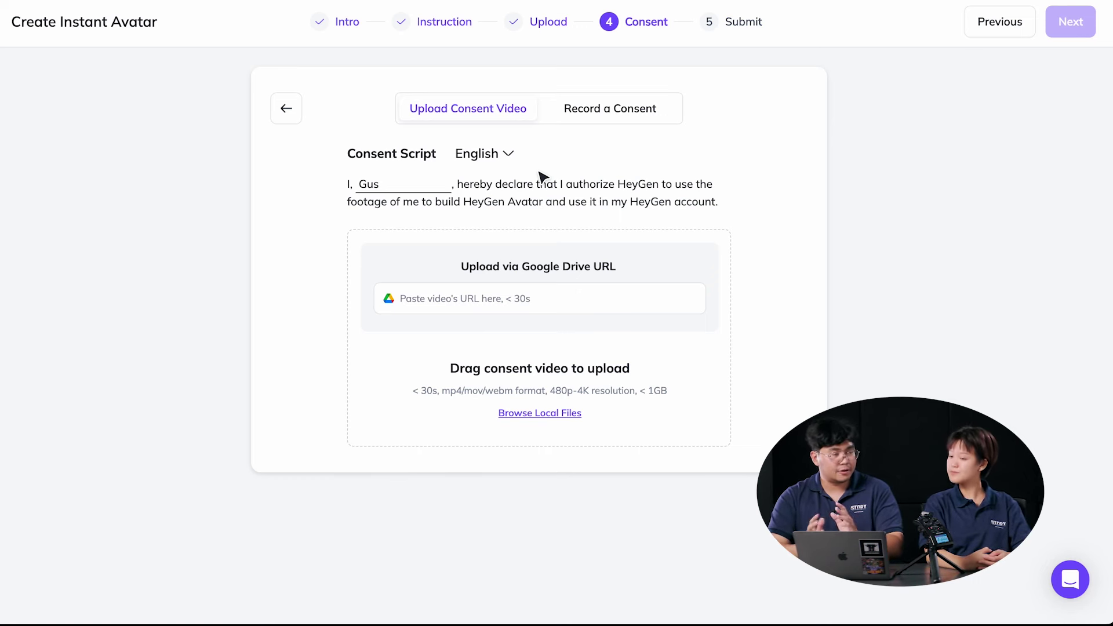
{"action": "left_click", "coordinate": [524, 415]}
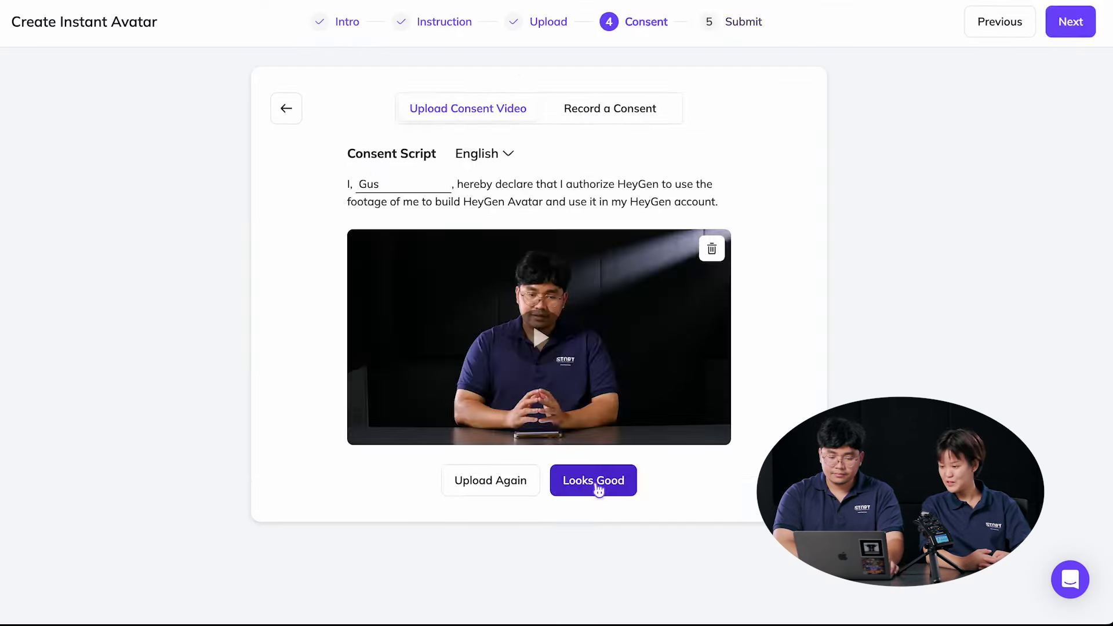
{"action": "left_click", "coordinate": [596, 485]}
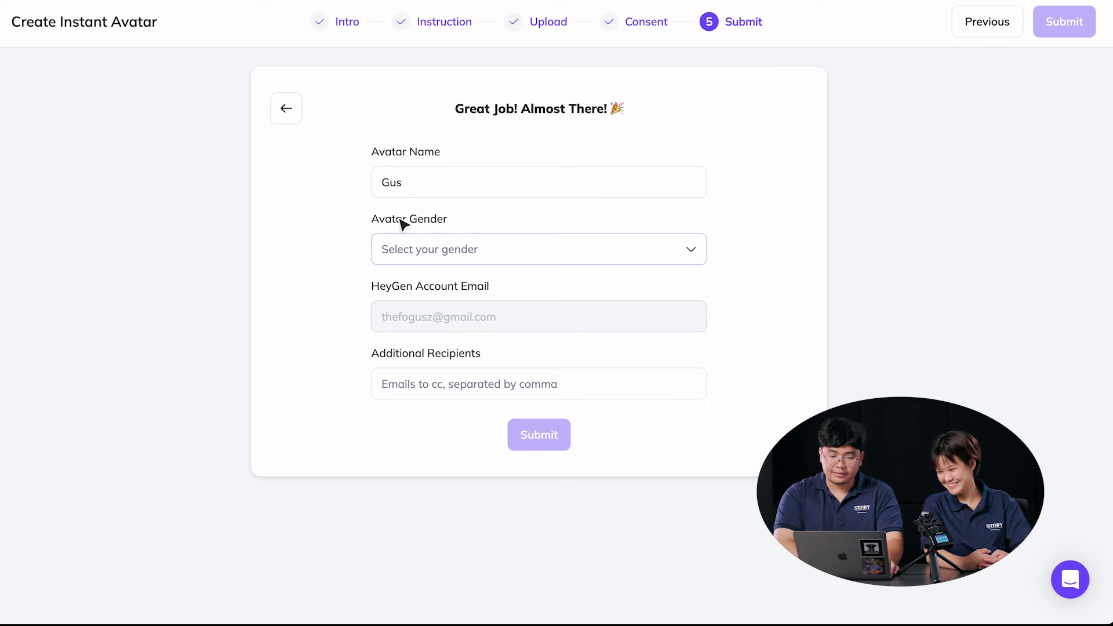
Set the avatar gender to Male and submit the instant avatar for creation
{"action": "left_click", "coordinate": [532, 258]}
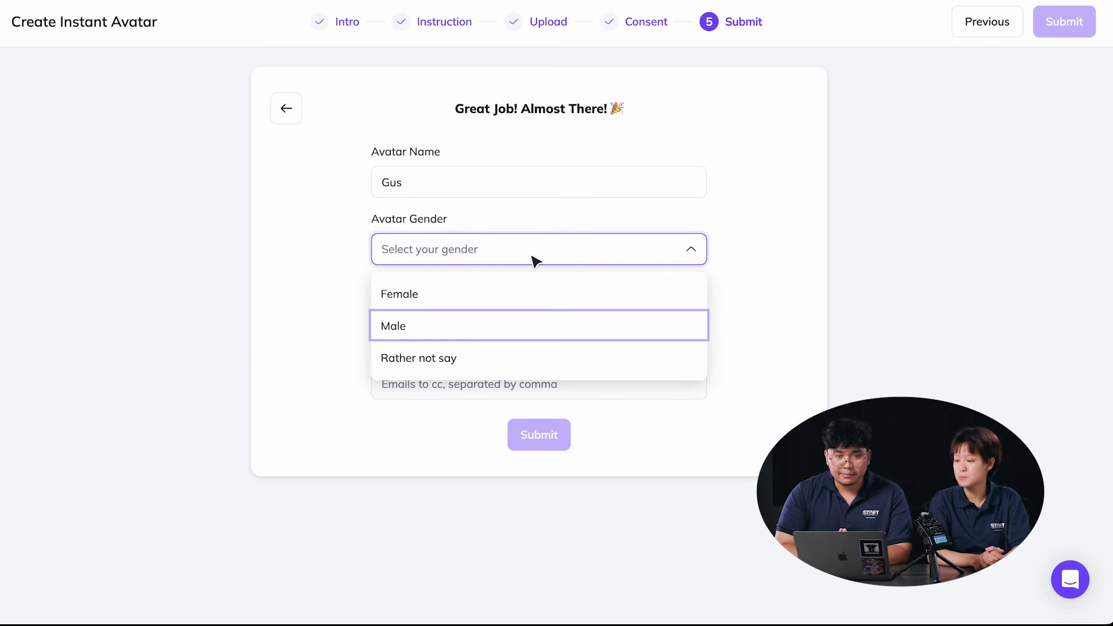
{"action": "left_click", "coordinate": [532, 326]}
{"action": "left_click", "coordinate": [545, 448]}
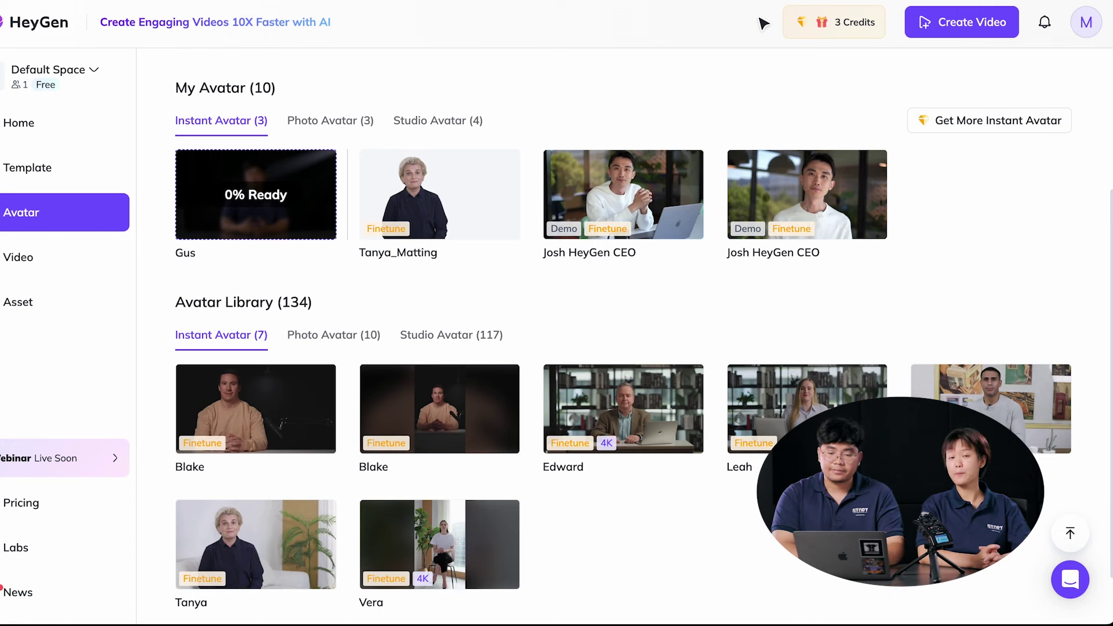
Look up what the account's credits cover and review the yearly pricing plans
{"action": "mouse_move", "coordinate": [857, 33]}
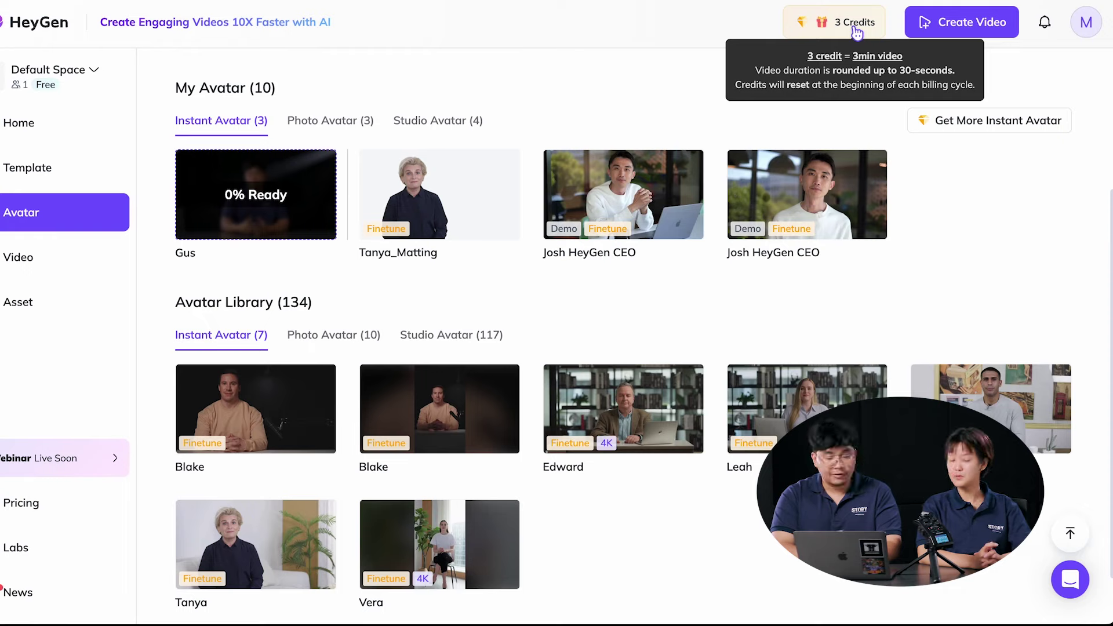
{"action": "left_click", "coordinate": [857, 29]}
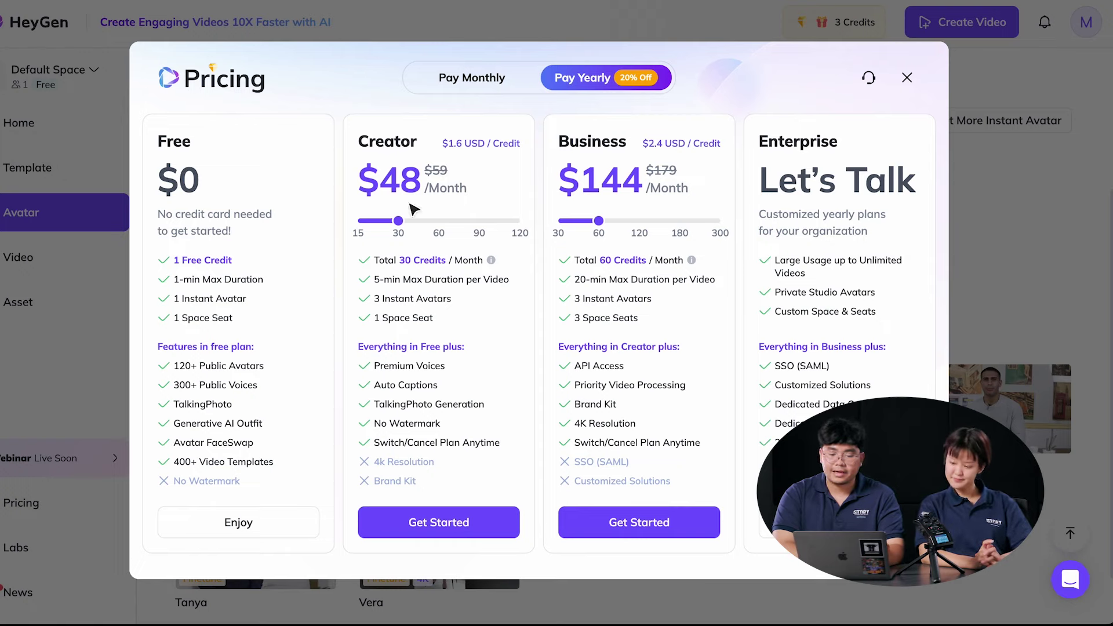
{"action": "left_click", "coordinate": [964, 91]}
{"action": "mouse_move", "coordinate": [846, 27]}
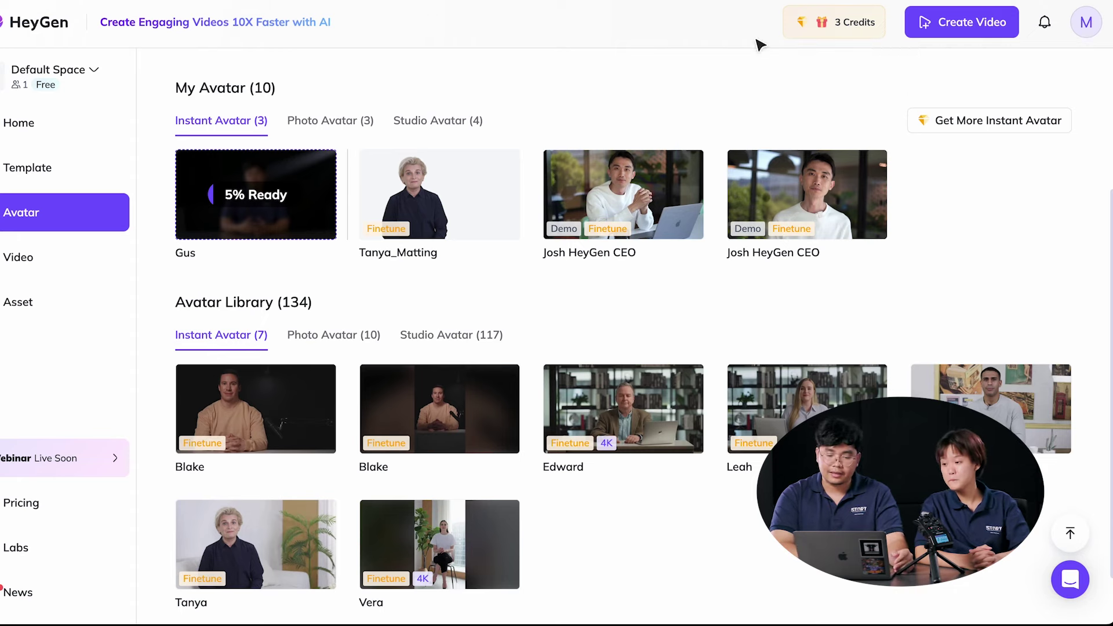
Open the newly created instant avatar, go through its introductory tips and play its preview video
{"action": "scroll", "coordinate": [506, 91], "scroll_direction": "up", "scroll_amount": 1}
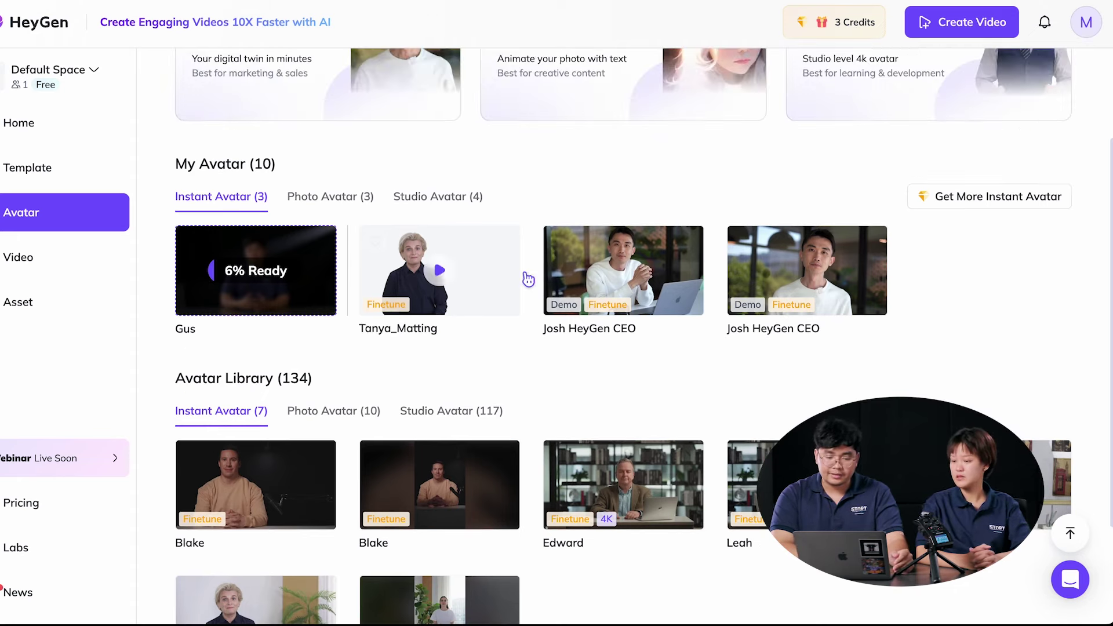
{"action": "scroll", "coordinate": [622, 266], "scroll_direction": "up", "scroll_amount": 1}
{"action": "scroll", "coordinate": [622, 265], "scroll_direction": "down", "scroll_amount": 1}
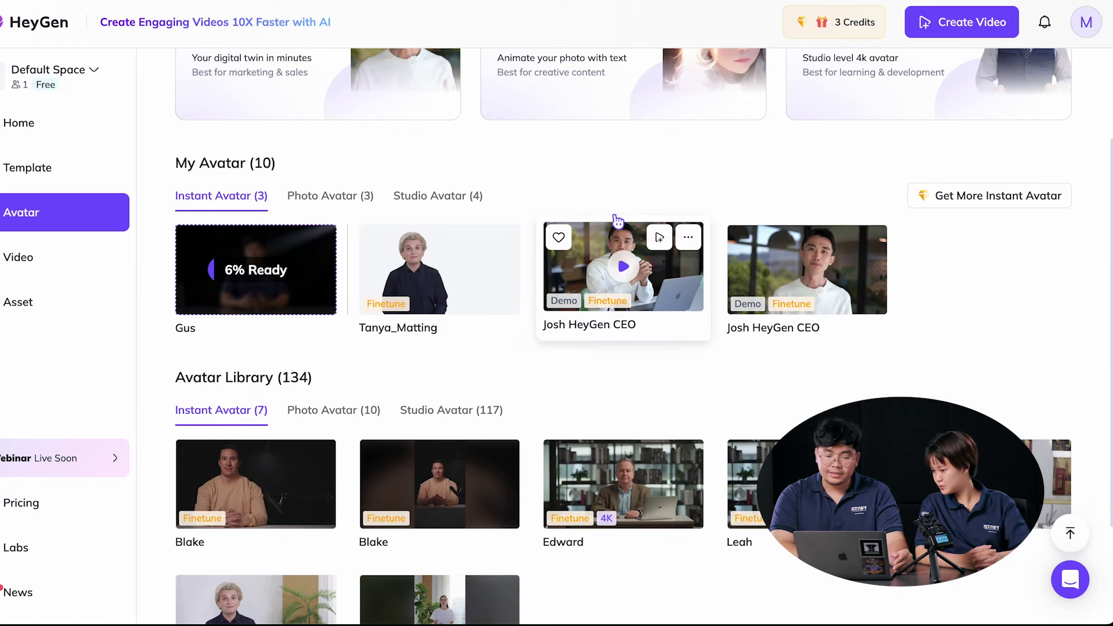
{"action": "scroll", "coordinate": [603, 249], "scroll_direction": "up", "scroll_amount": 2}
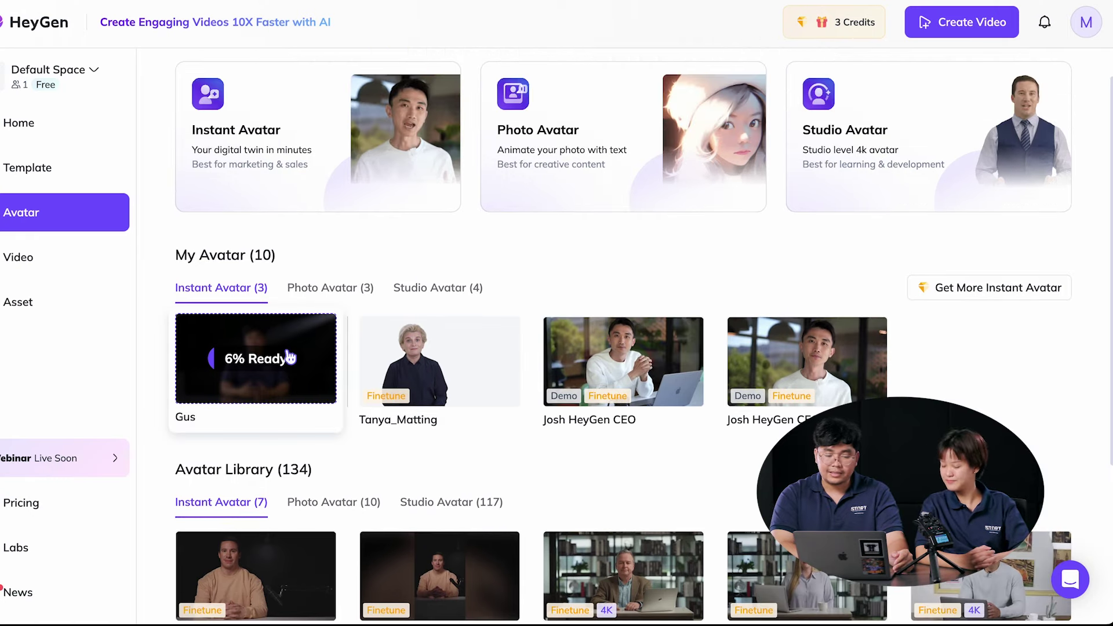
{"action": "scroll", "coordinate": [284, 324], "scroll_direction": "down", "scroll_amount": 1}
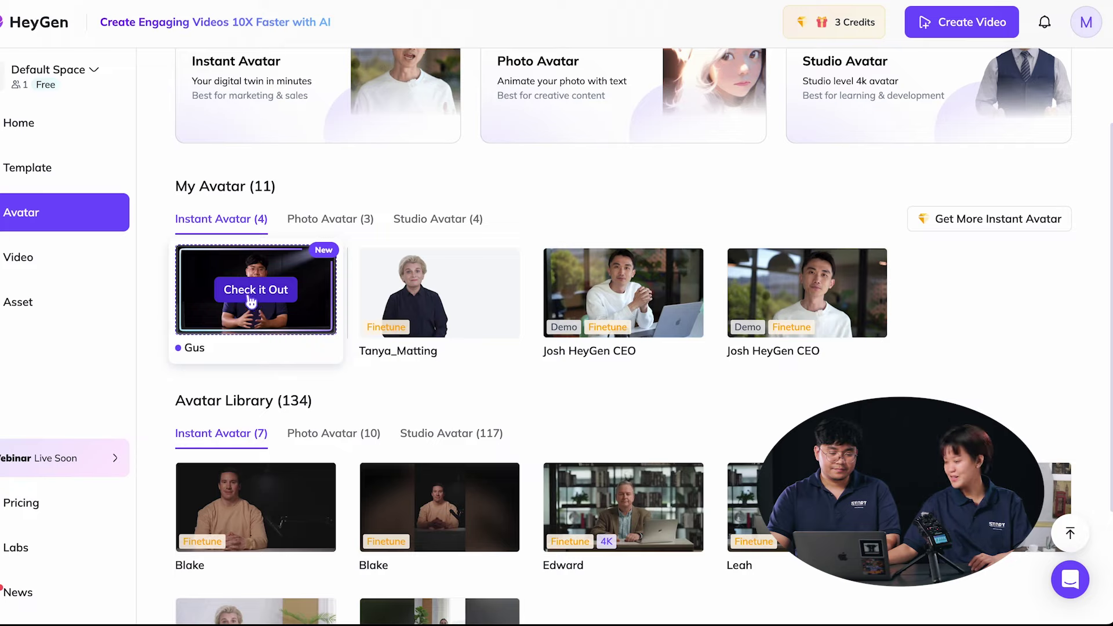
{"action": "left_click", "coordinate": [252, 293]}
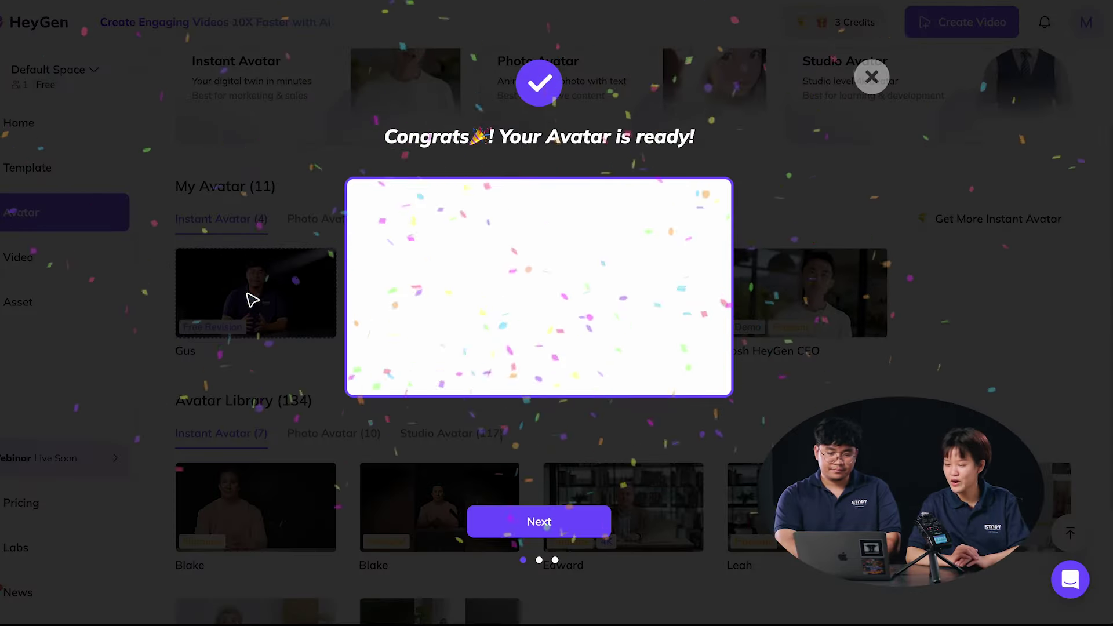
{"action": "left_click", "coordinate": [526, 523]}
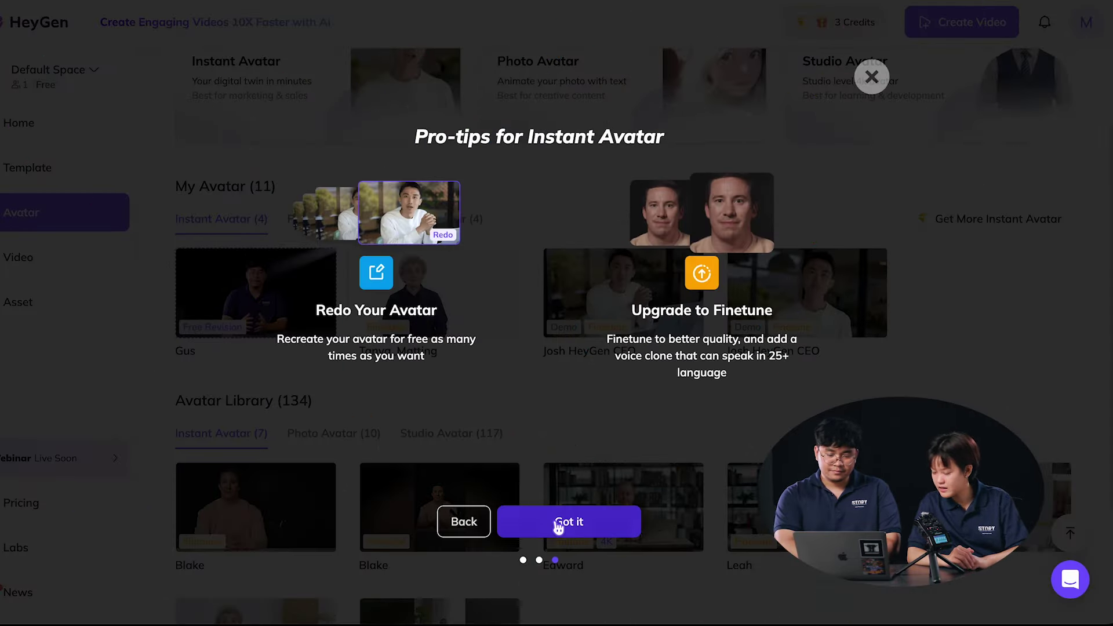
{"action": "left_click", "coordinate": [558, 527]}
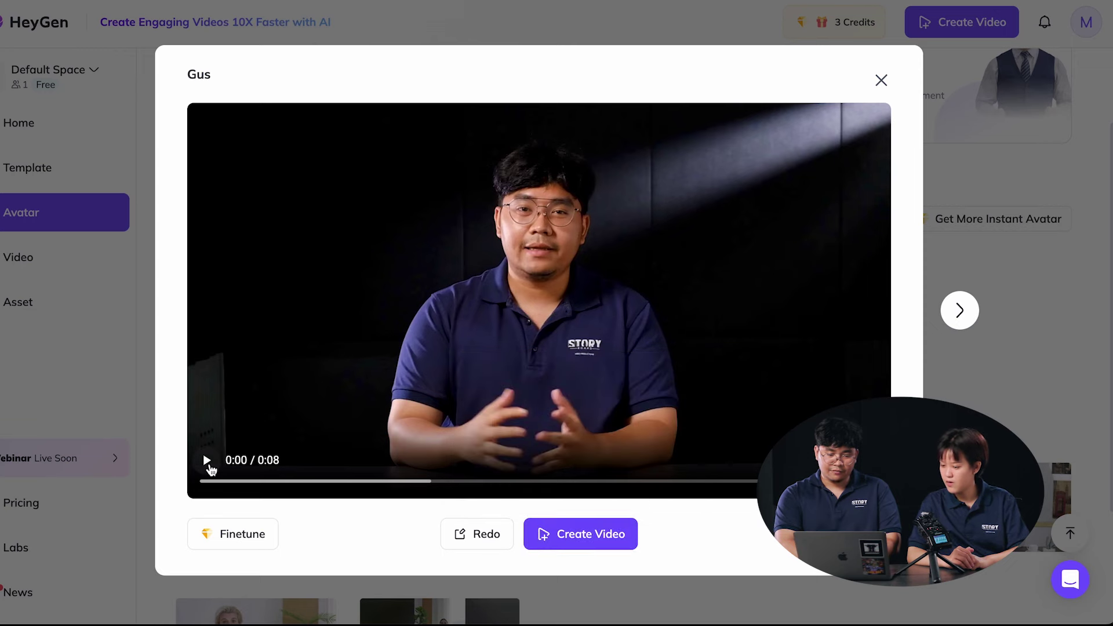
{"action": "left_click", "coordinate": [207, 461]}
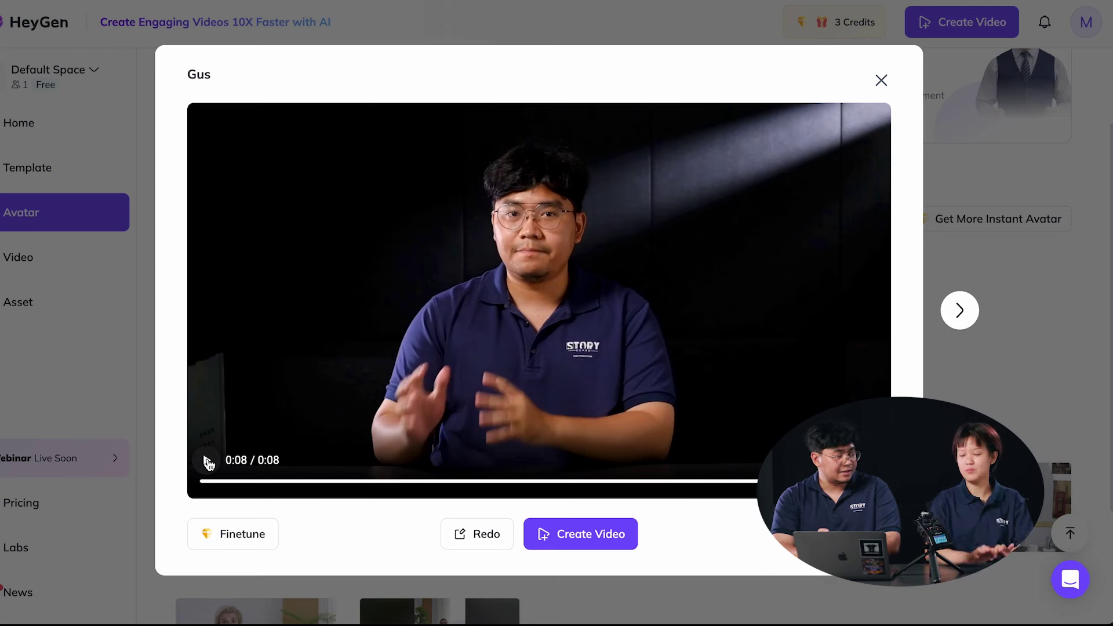
Create a landscape 1920 x 1080 video from the new avatar and select its default script text
{"action": "left_click", "coordinate": [574, 534]}
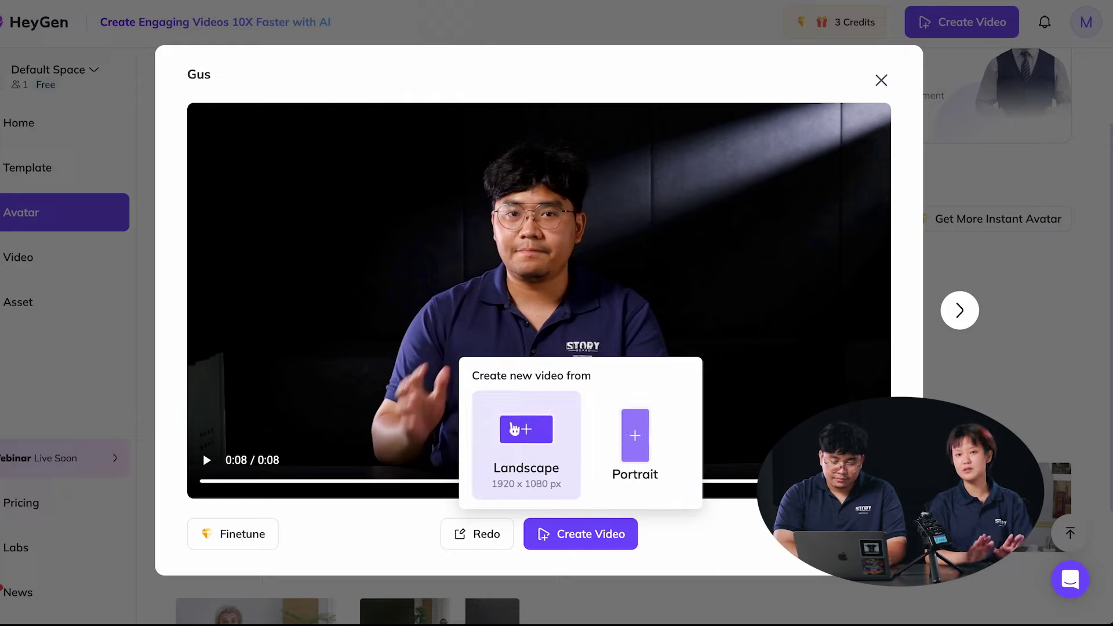
{"action": "left_click", "coordinate": [526, 436]}
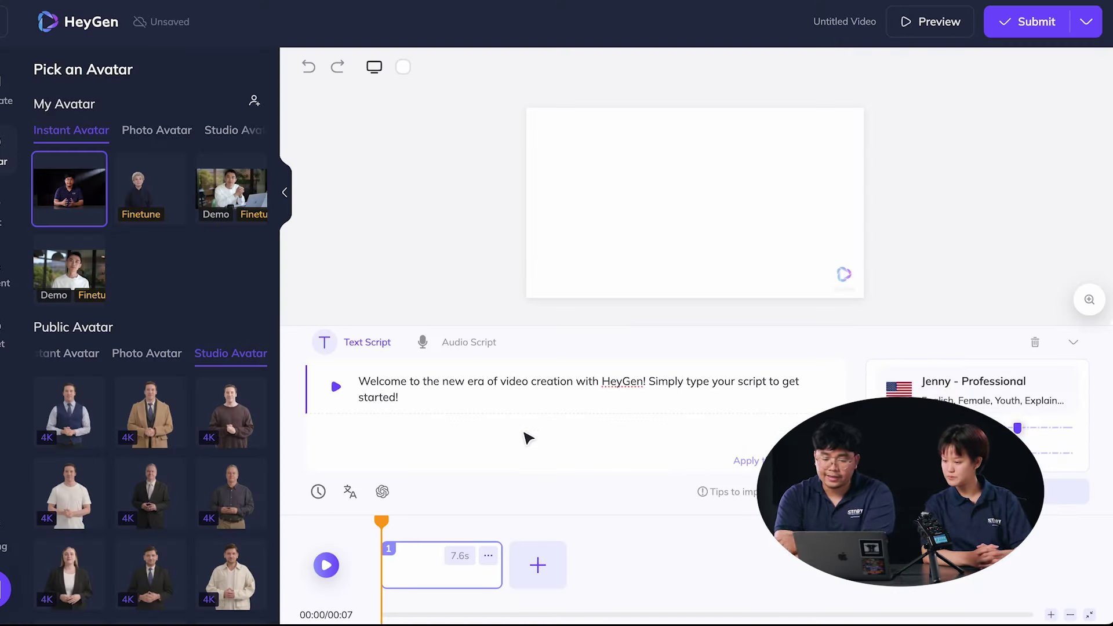
{"action": "left_click", "coordinate": [510, 381]}
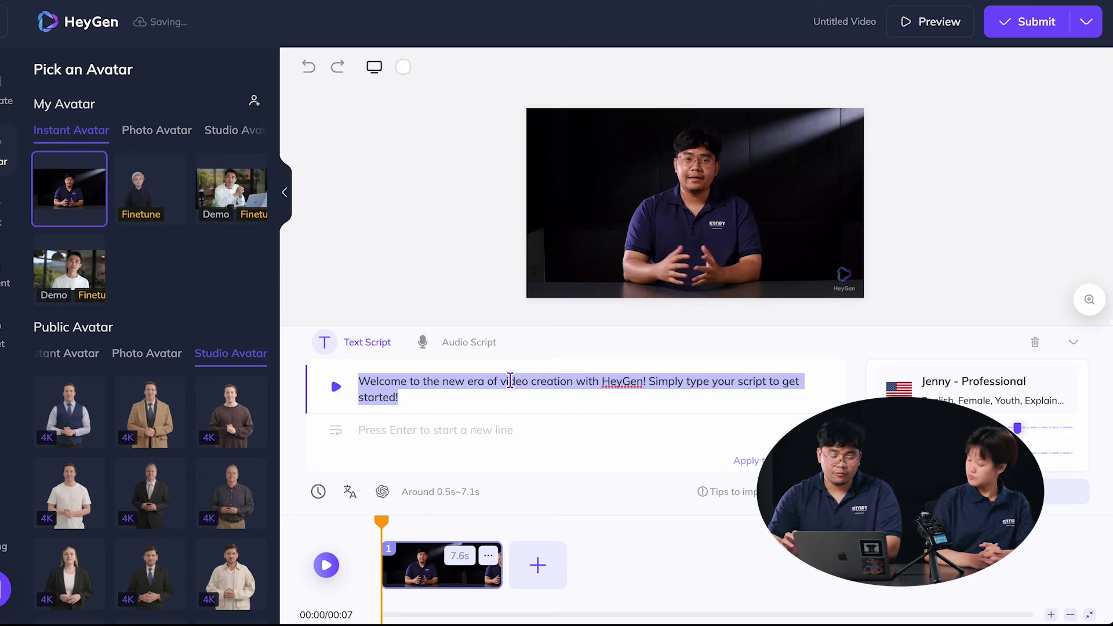
{"action": "left_click", "coordinate": [510, 381]}
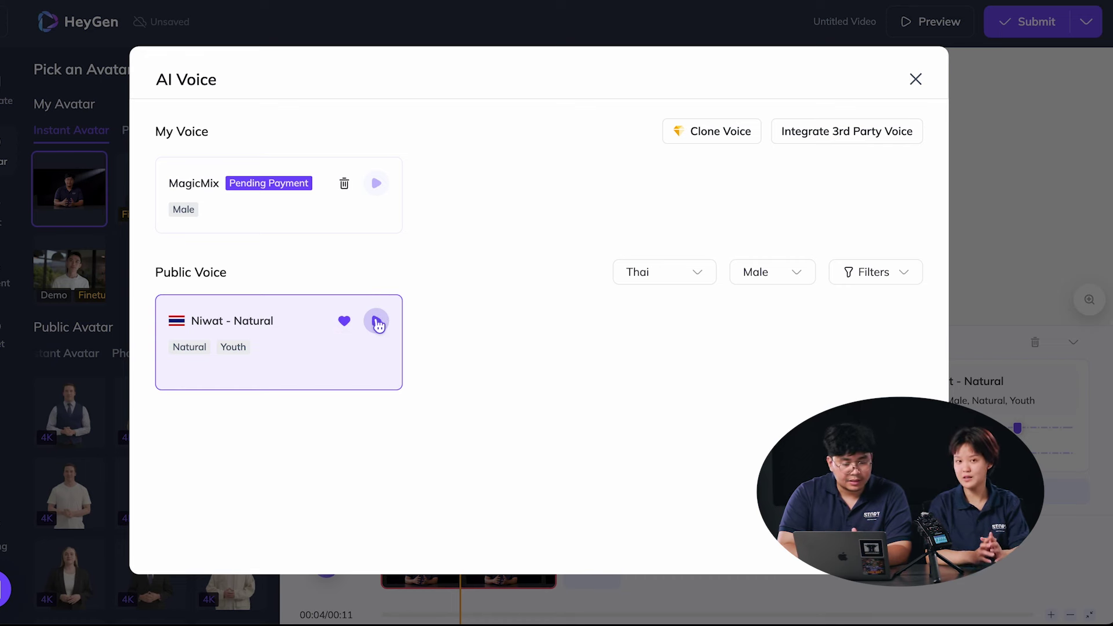
Check the payment offer for the pending MagicMix cloned voice and dismiss it without checking out
{"action": "mouse_move", "coordinate": [377, 184]}
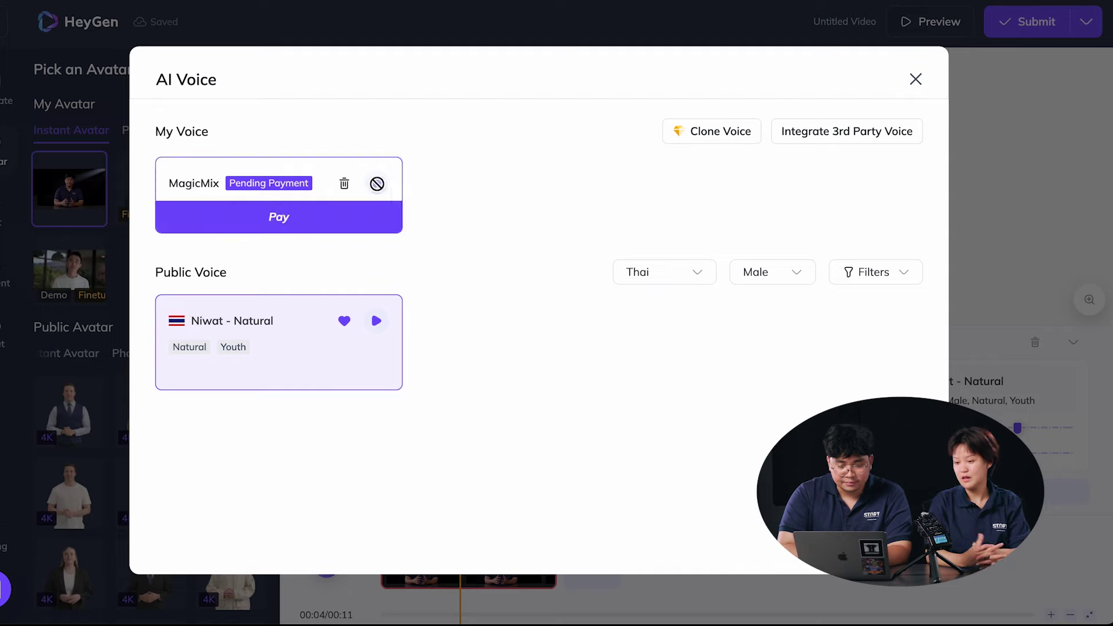
{"action": "left_click", "coordinate": [336, 224]}
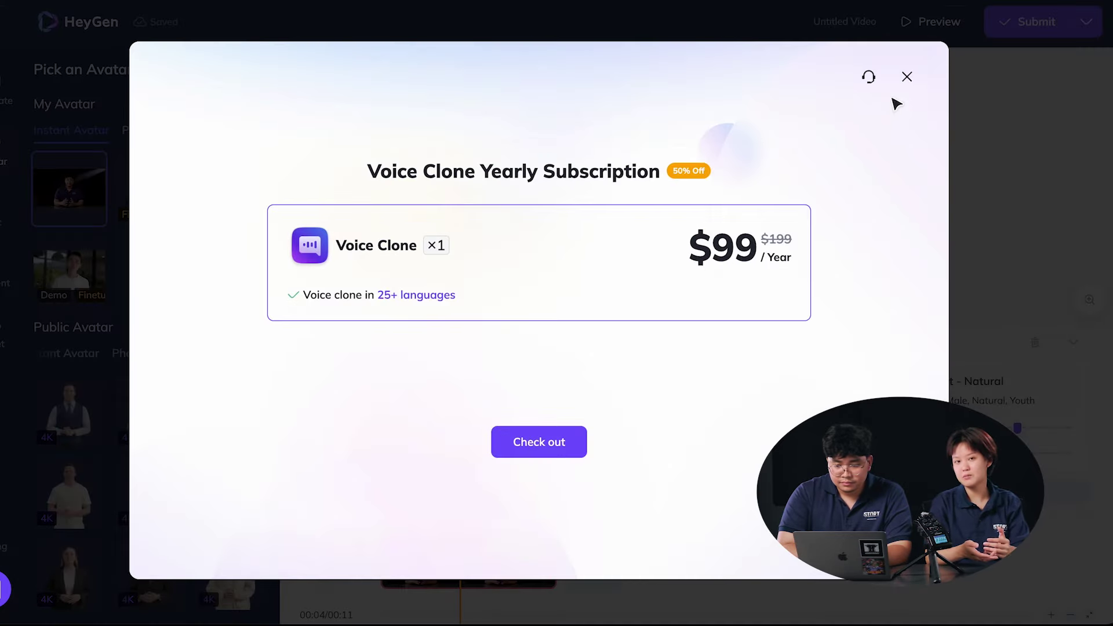
{"action": "left_click", "coordinate": [907, 77]}
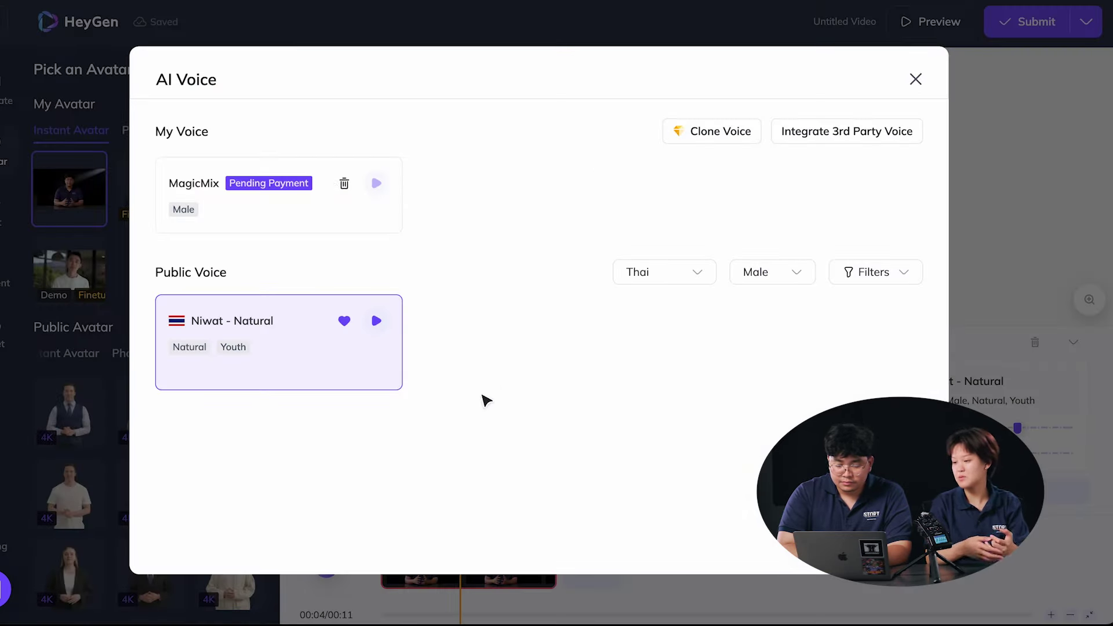
{"action": "left_click", "coordinate": [918, 80]}
Browse the languages offered for public AI voices and close the voice library, keeping the Thai filter
{"action": "left_click", "coordinate": [976, 332]}
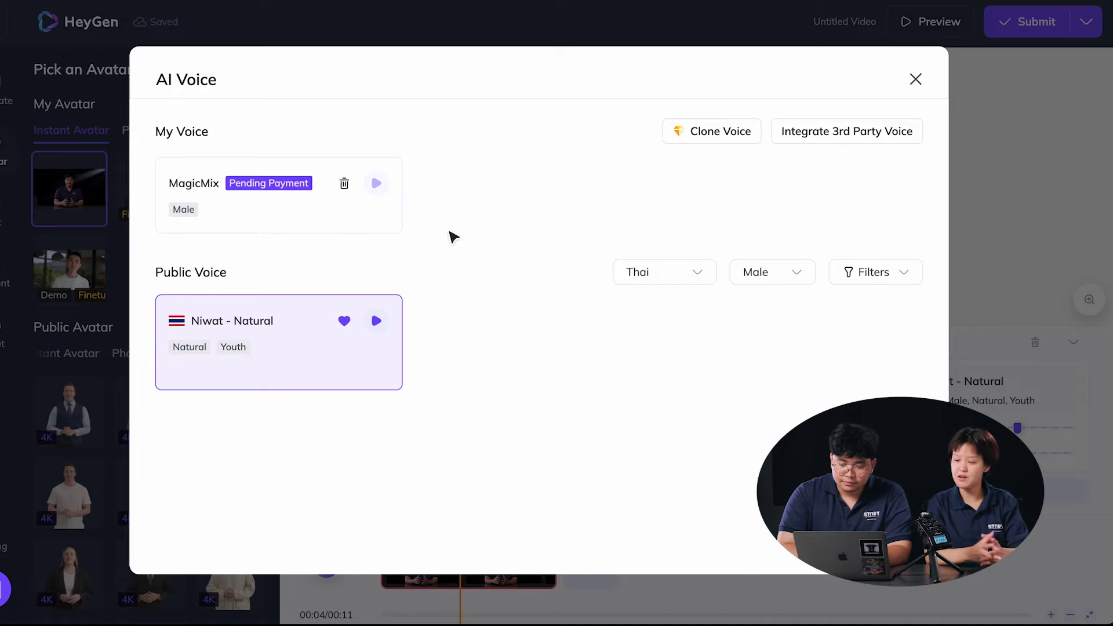
{"action": "left_click", "coordinate": [690, 268]}
{"action": "scroll", "coordinate": [661, 331], "scroll_direction": "down", "scroll_amount": 2}
{"action": "scroll", "coordinate": [661, 335], "scroll_direction": "down", "scroll_amount": 6}
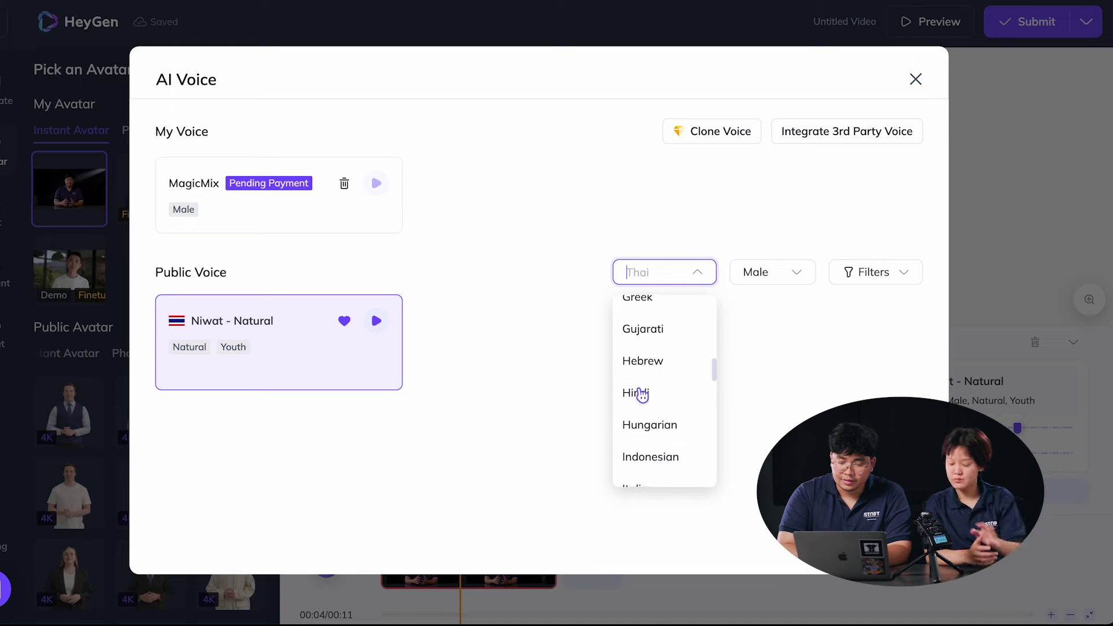
{"action": "left_click", "coordinate": [507, 417]}
{"action": "left_click", "coordinate": [917, 80]}
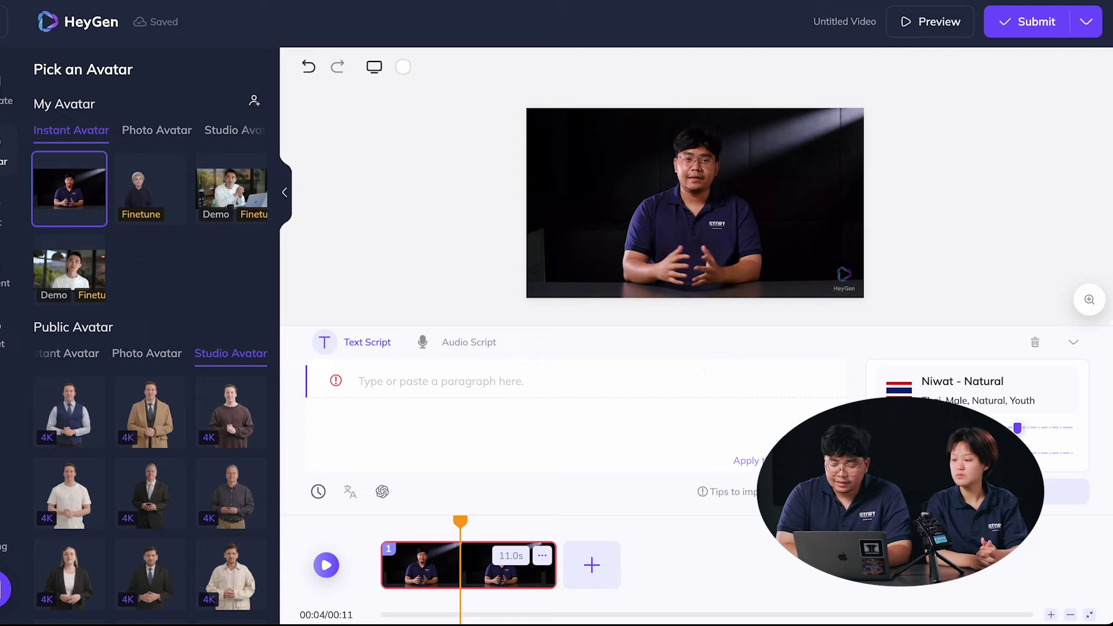
Review the voice clone setup instructions and the Voice Clone yearly subscription offer
{"action": "left_click", "coordinate": [951, 392]}
{"action": "left_click", "coordinate": [721, 139]}
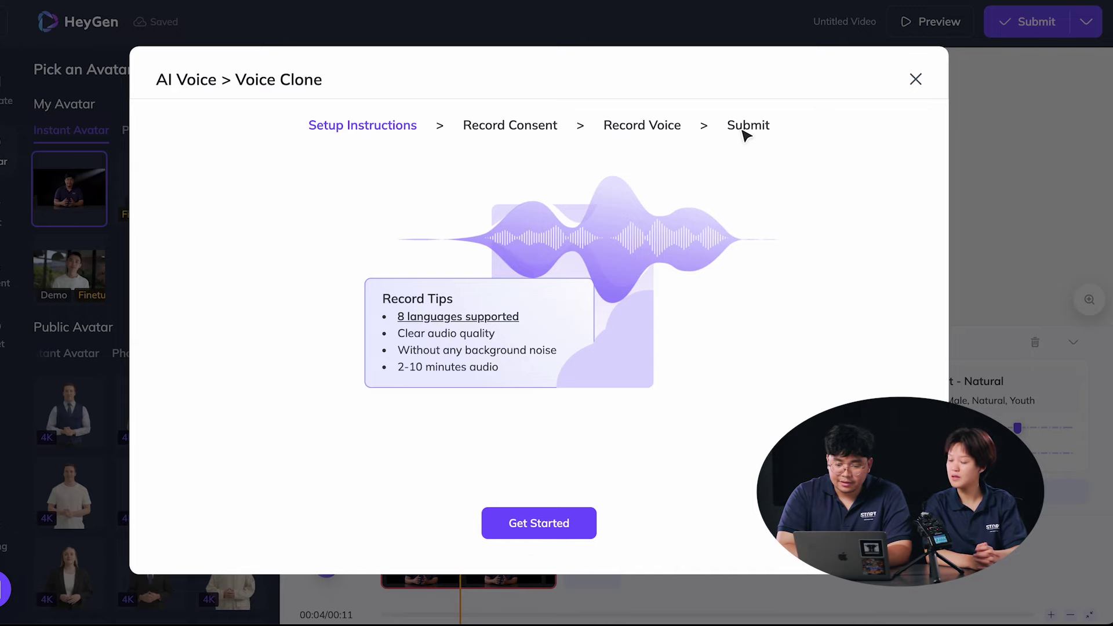
{"action": "left_click", "coordinate": [916, 79]}
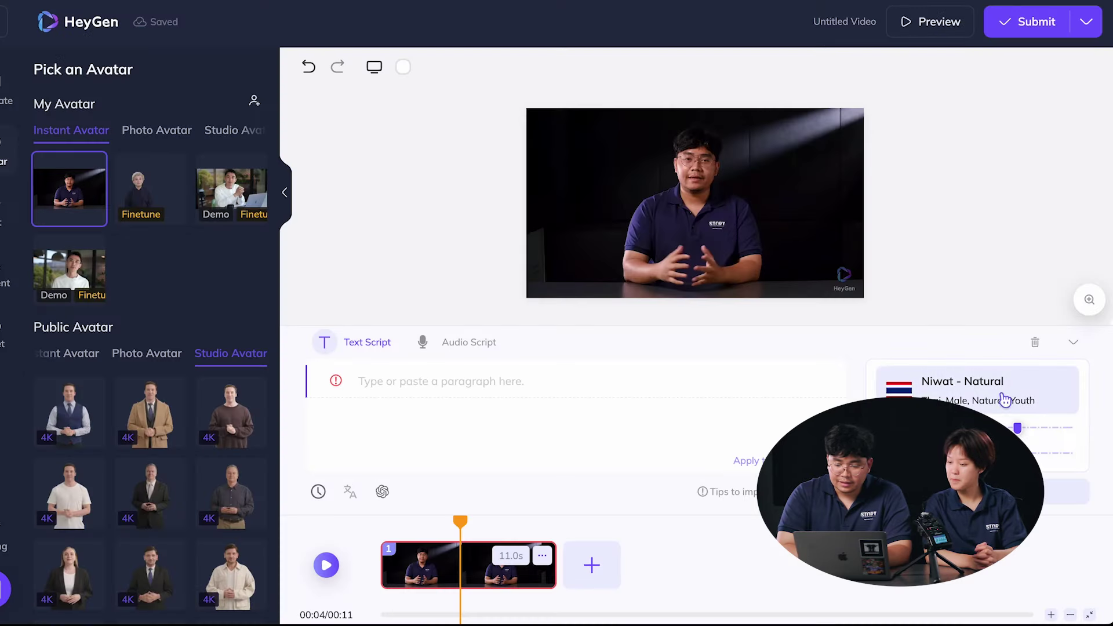
{"action": "left_click", "coordinate": [1005, 401]}
{"action": "left_click", "coordinate": [713, 133]}
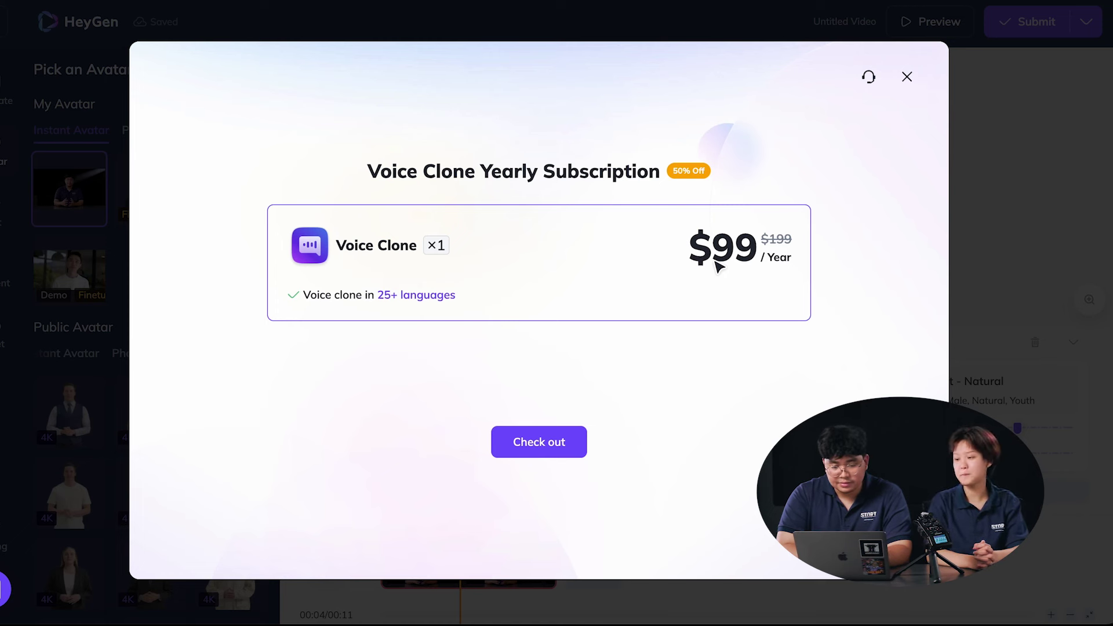
Check which languages voice cloning supports, then dismiss the subscription offer and close the AI voice library
{"action": "mouse_move", "coordinate": [432, 298]}
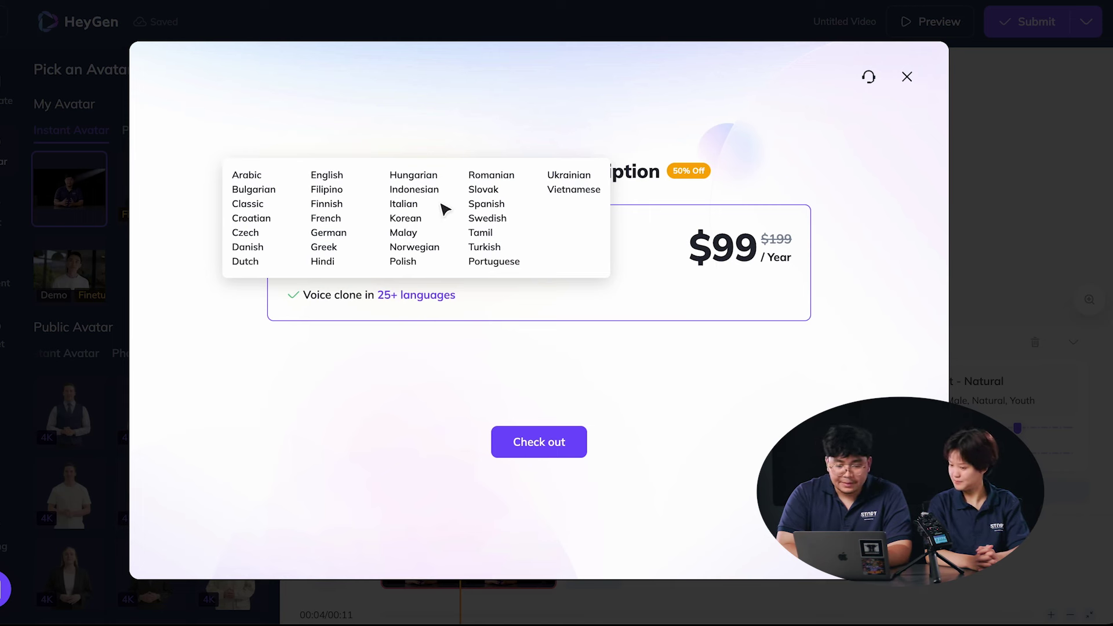
{"action": "left_click", "coordinate": [906, 77]}
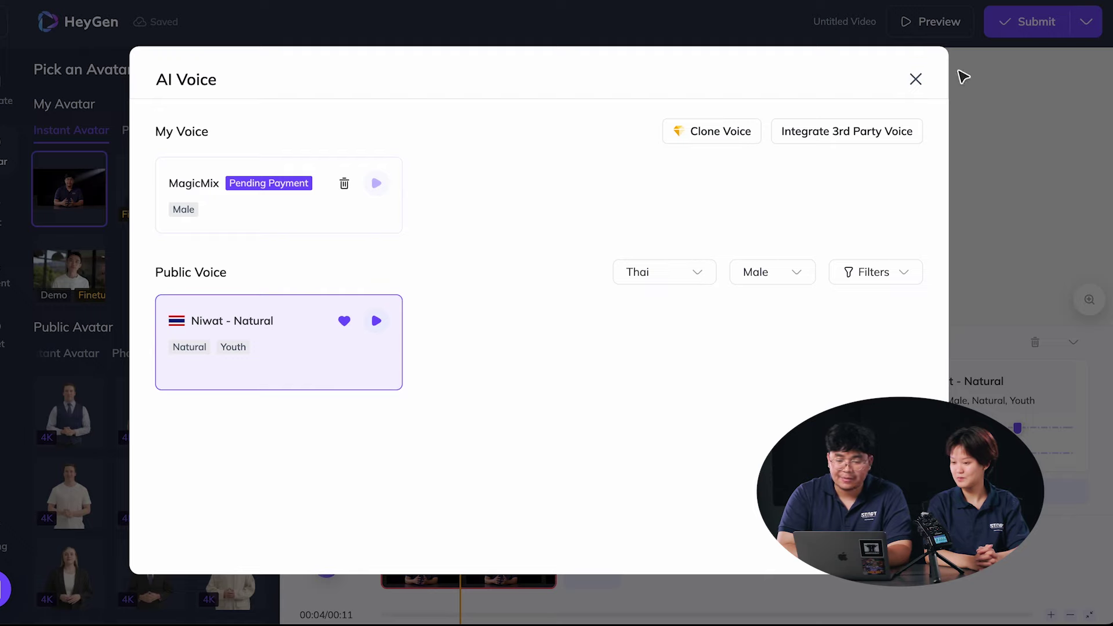
{"action": "left_click", "coordinate": [916, 79]}
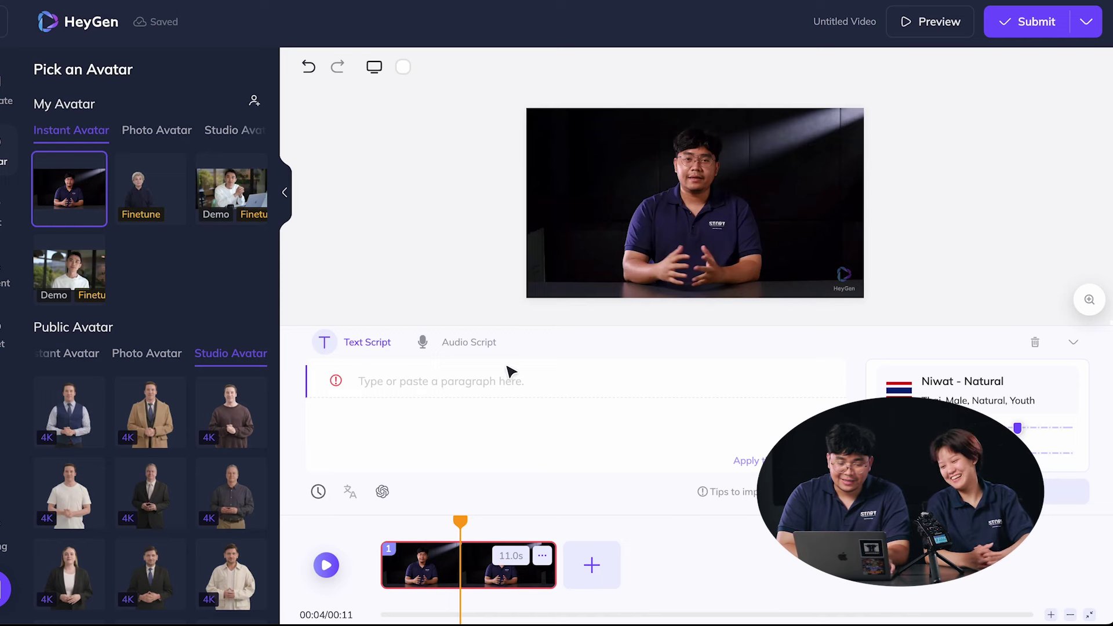
Enter the Thai script "สวัสดีครับ ผมคือเอไออะวาต้า ที่ถูกสร้างด้วยเฮย์เจ็น" and listen to it in the Niwat - Natural voice
{"action": "left_click", "coordinate": [456, 387]}
{"action": "type", "text": "สวัสดีครับ ผมคือเอไออะวาต้า ที่ถูกสร้างด้วยเฮย์เจ็น ด"}
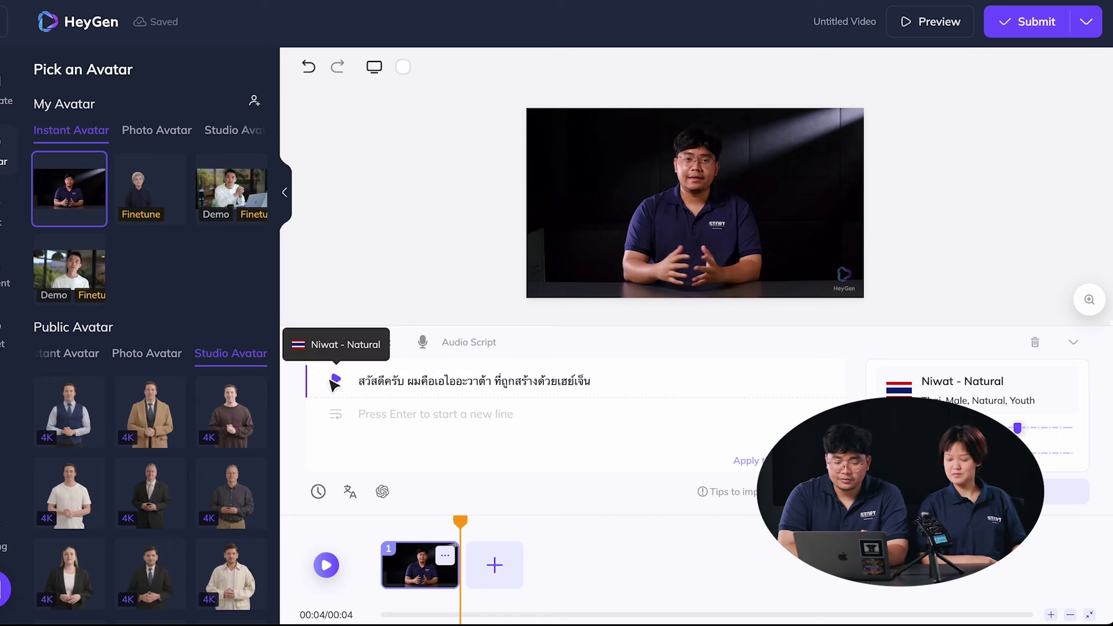
{"action": "left_click", "coordinate": [335, 383]}
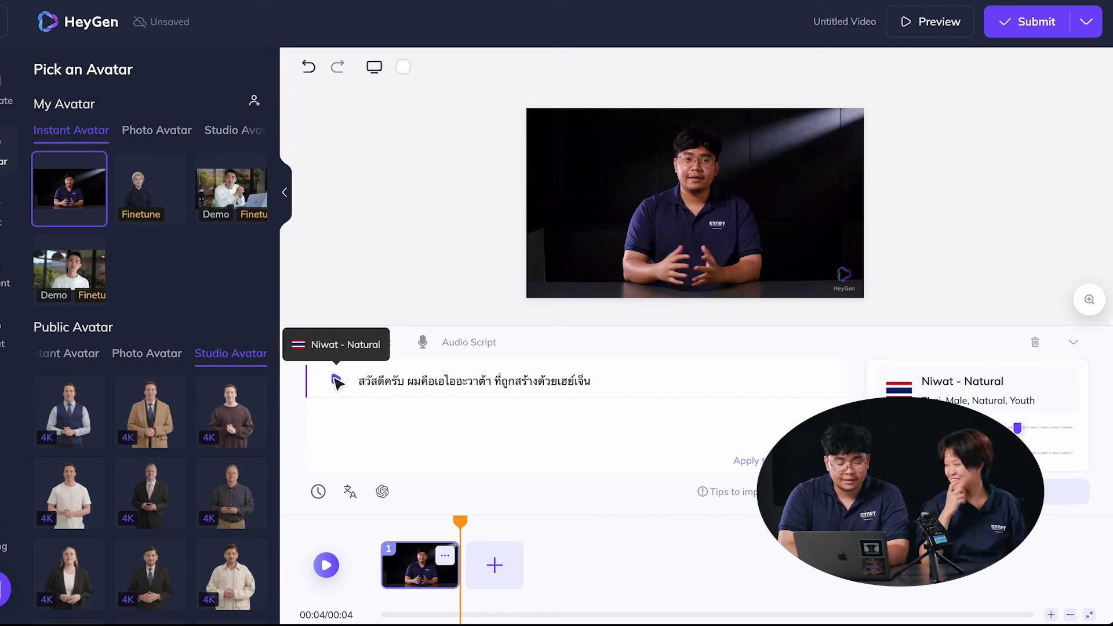
Extend the script line with "วันนี้เราจะมารีวิววิธีการสร้าง อินสะแต๊นท์อะวาต้า" and play the full line
{"action": "left_click", "coordinate": [618, 381]}
{"action": "type", "text": "วันนี้เราจะมารีวิววิ"}
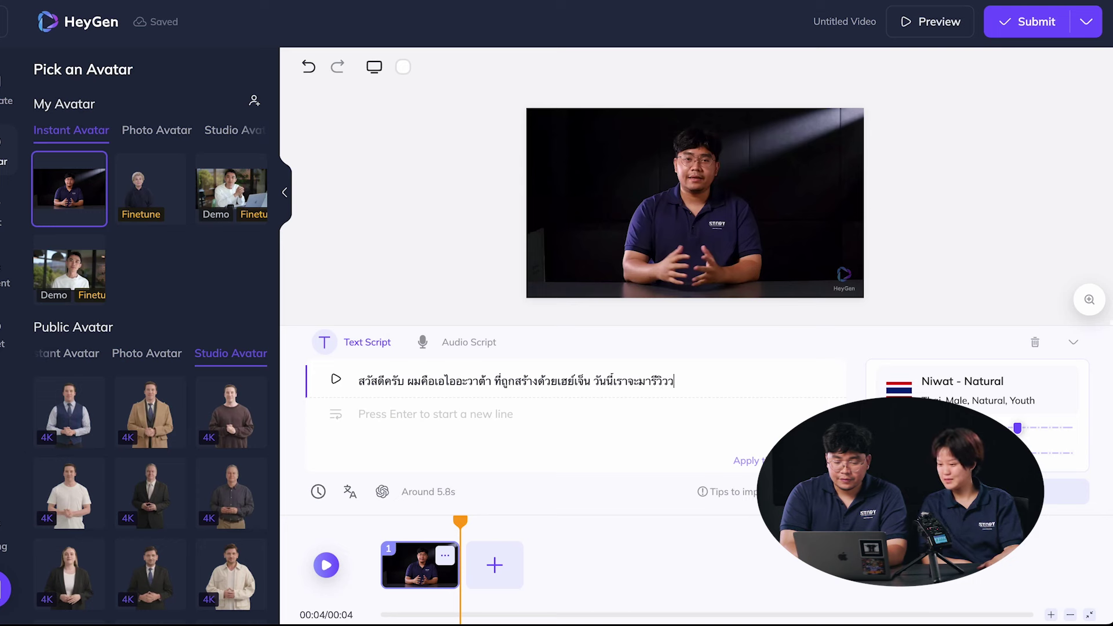
{"action": "type", "text": "ธีการสร้า"}
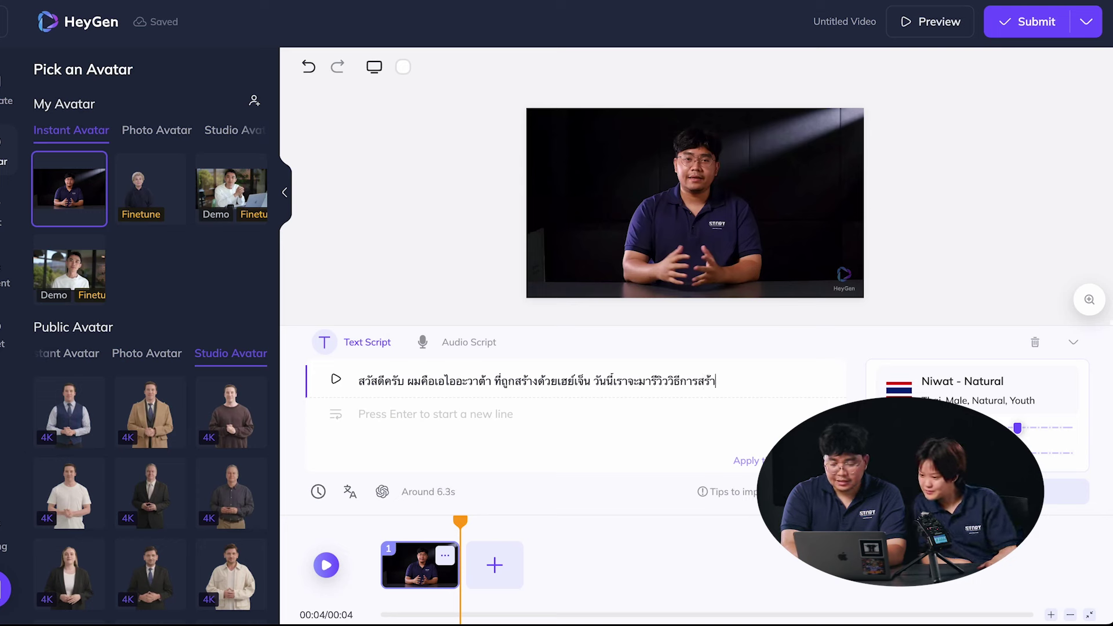
{"action": "type", "text": "ง อินสะ"}
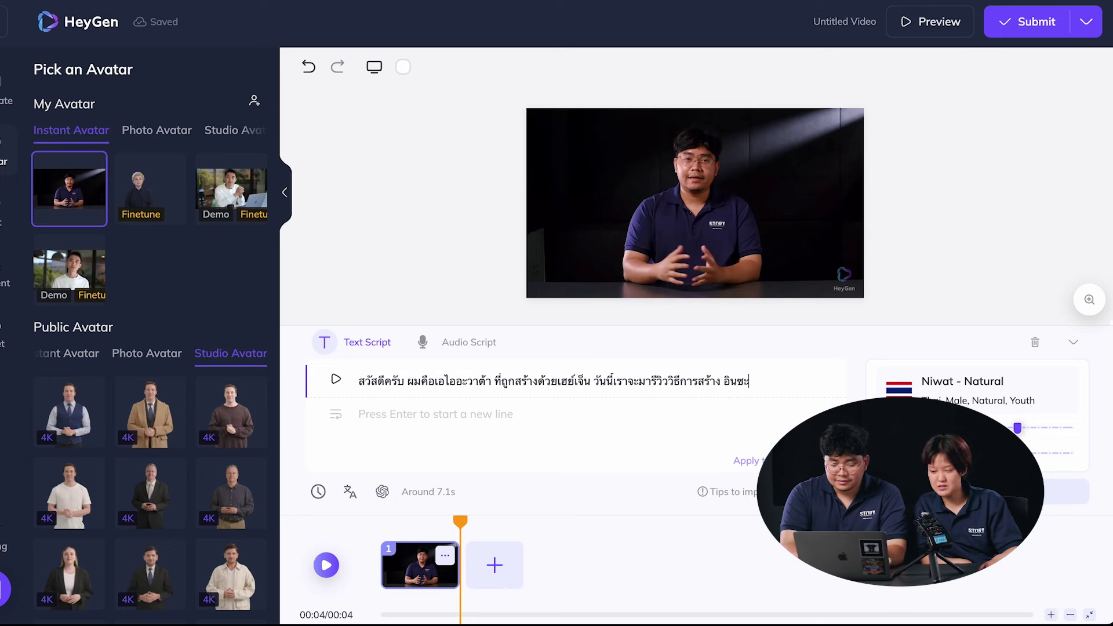
{"action": "type", "text": "แต"}
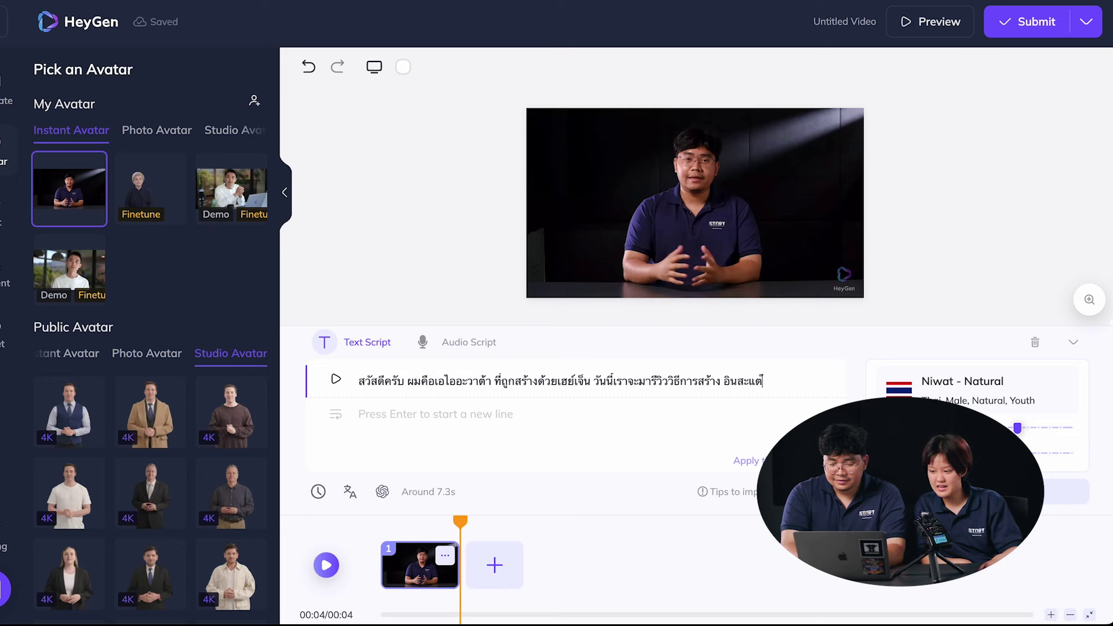
{"action": "type", "text": "้นท์อะวาต้า"}
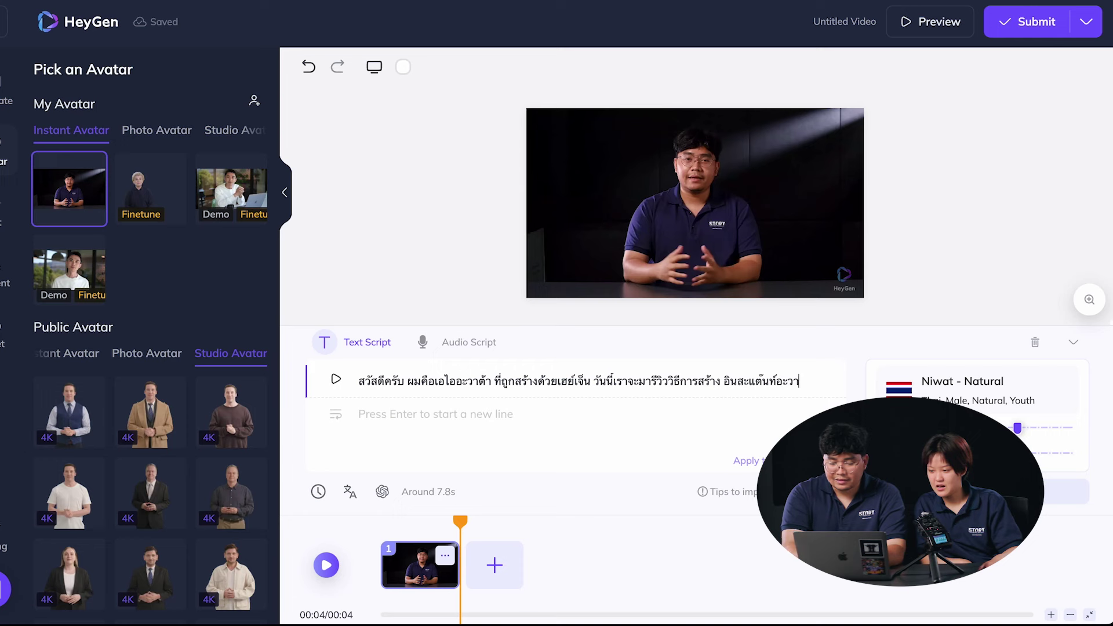
{"action": "left_click", "coordinate": [337, 380]}
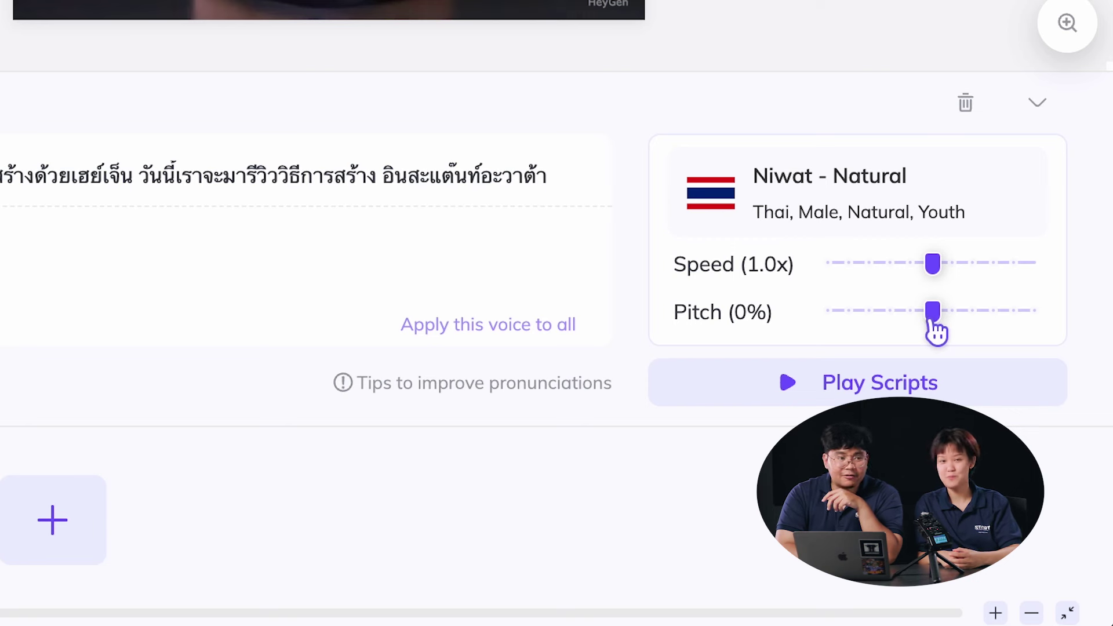
Raise the Niwat - Natural voice's pitch to 20% and play the script to hear the change
{"action": "left_click_drag", "start_coordinate": [935, 322], "coordinate": [983, 323]}
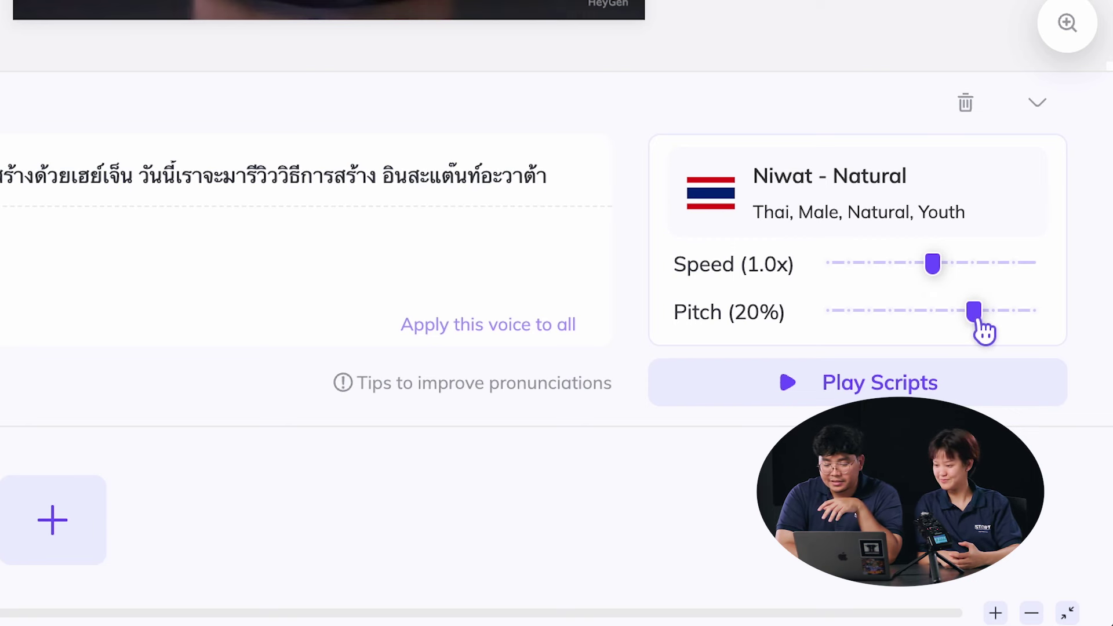
{"action": "left_click", "coordinate": [849, 384]}
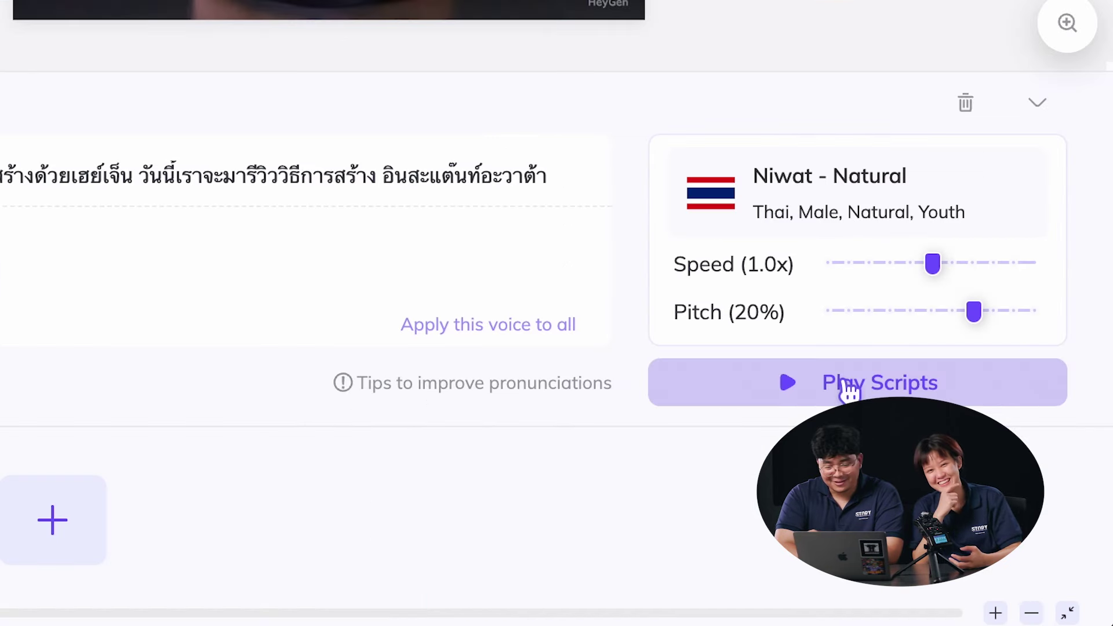
{"action": "left_click", "coordinate": [1027, 492]}
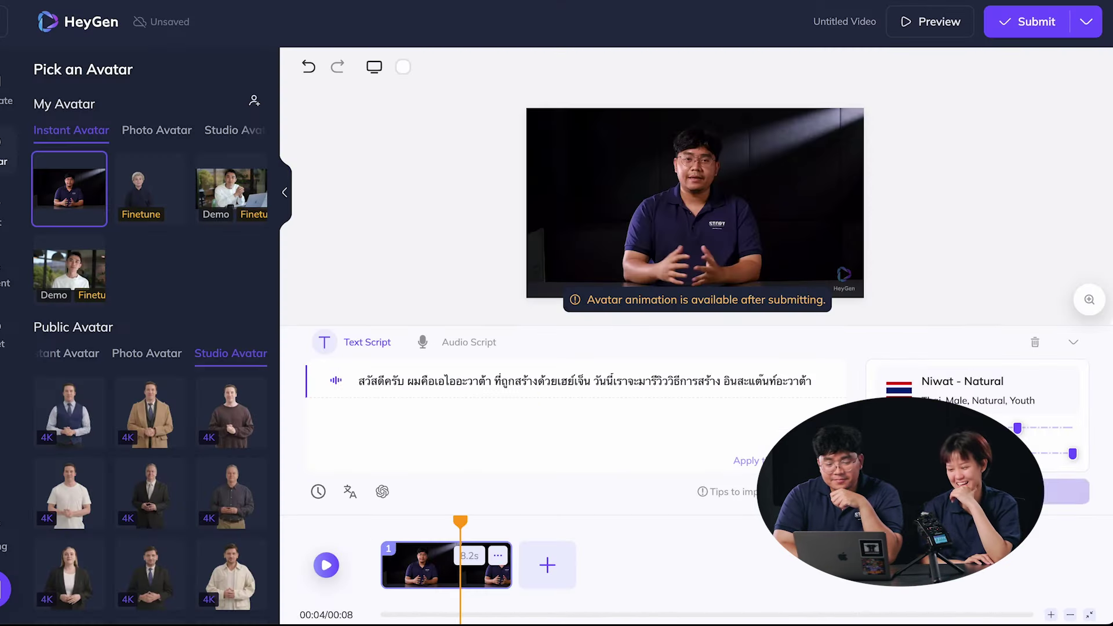